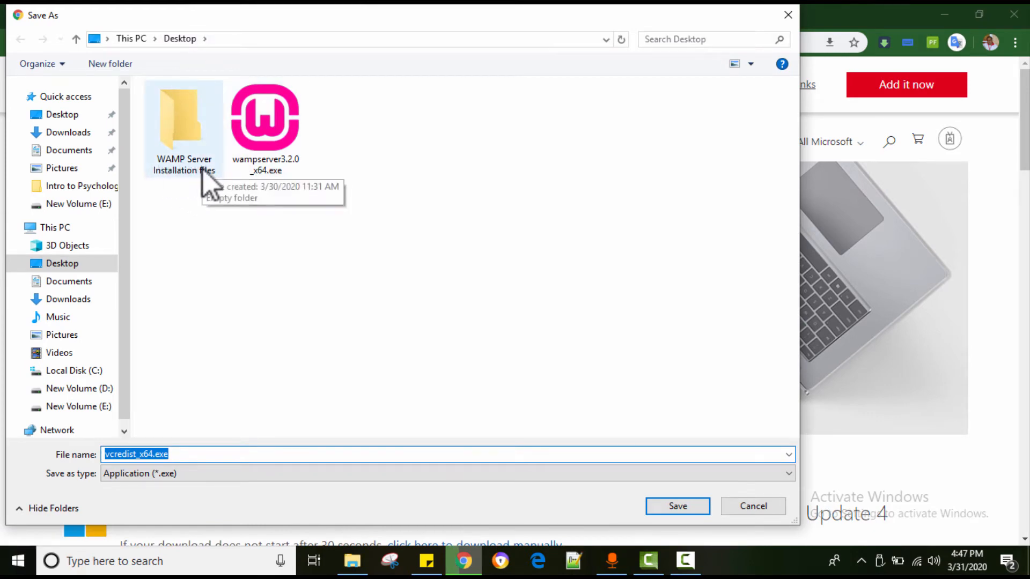
# Step: Save vcredist_x64.exe, vcredist_arm.exe and vcredist_x86.exe into the WAMP Server Installation files folder on the Desktop and check the folder's contents
pyautogui.click(180, 133)
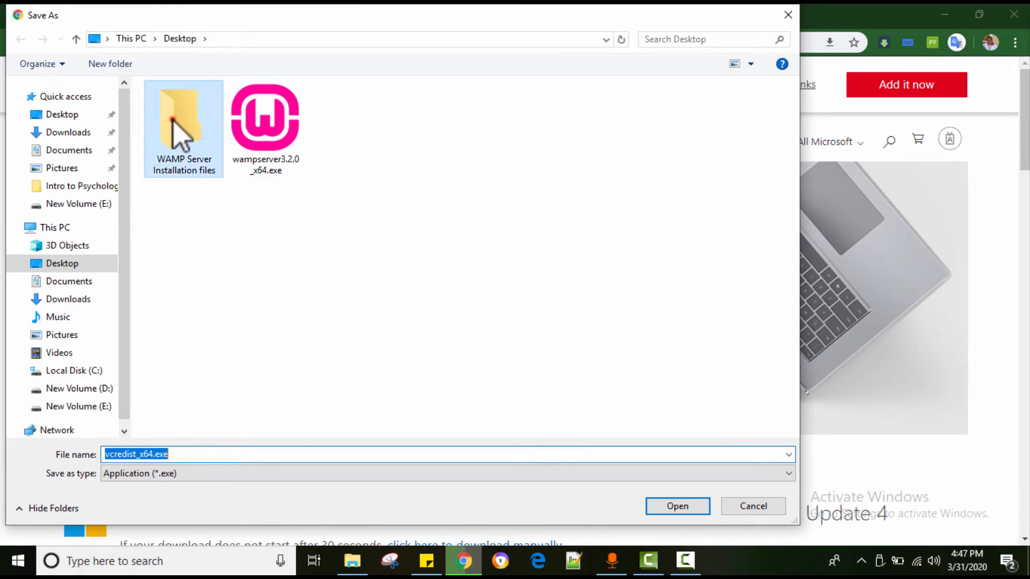
pyautogui.doubleClick(173, 119)
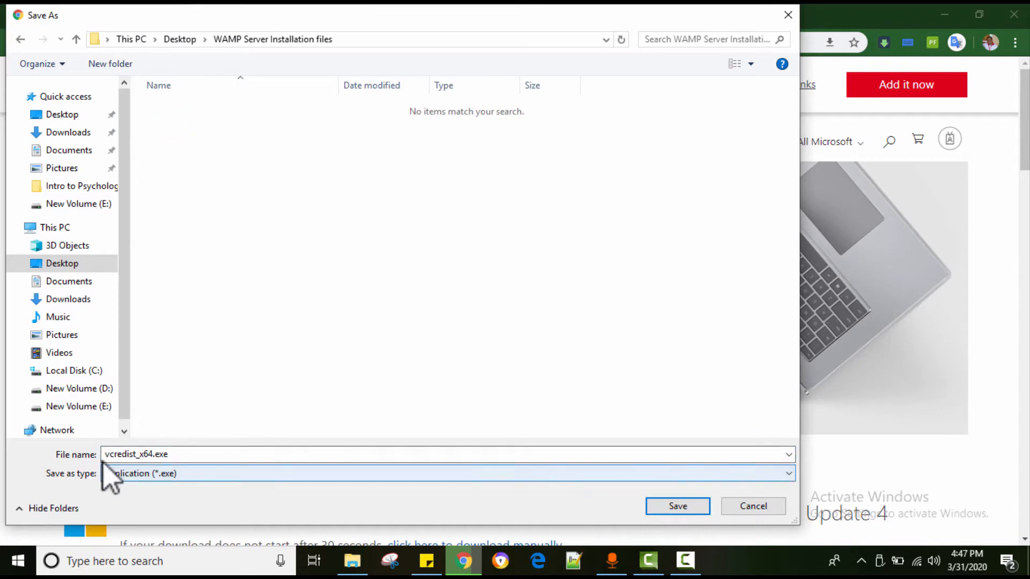
pyautogui.click(677, 507)
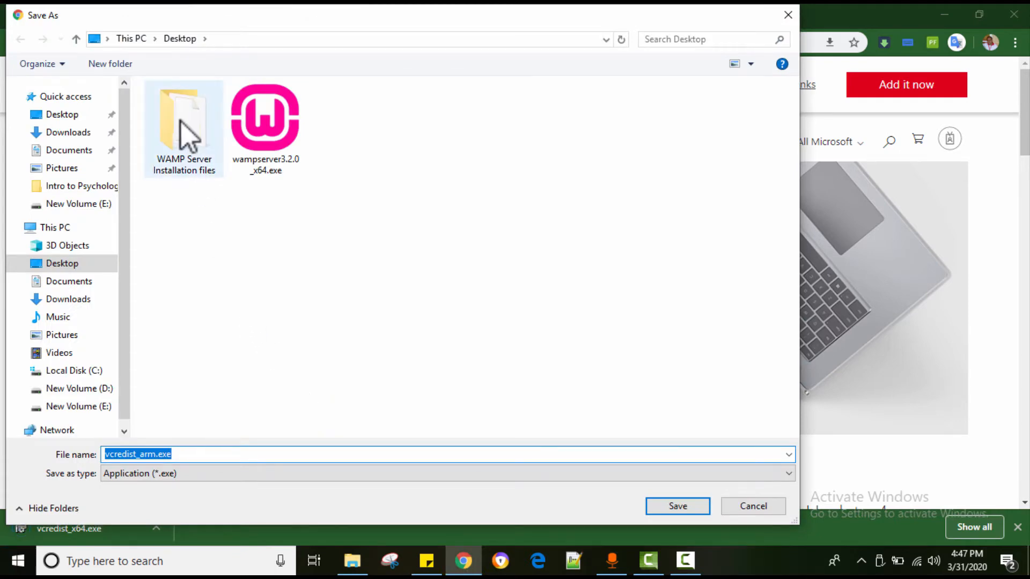
pyautogui.doubleClick(181, 121)
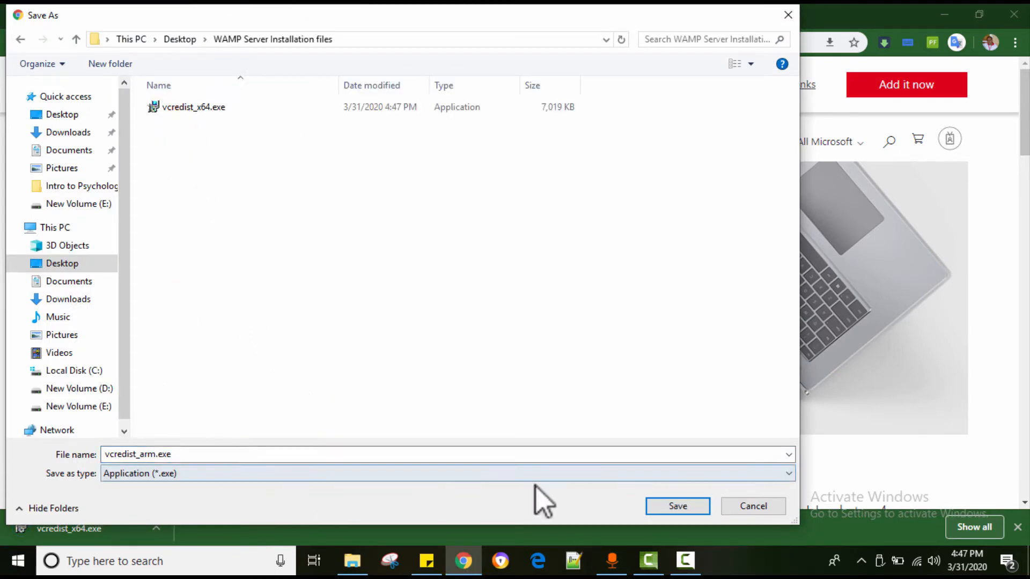
pyautogui.click(675, 507)
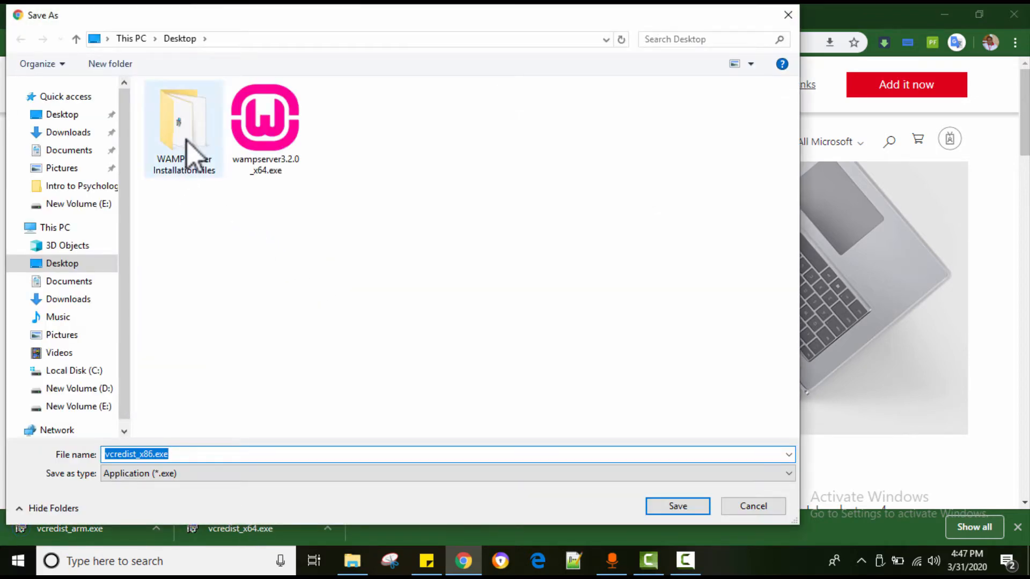
pyautogui.doubleClick(186, 141)
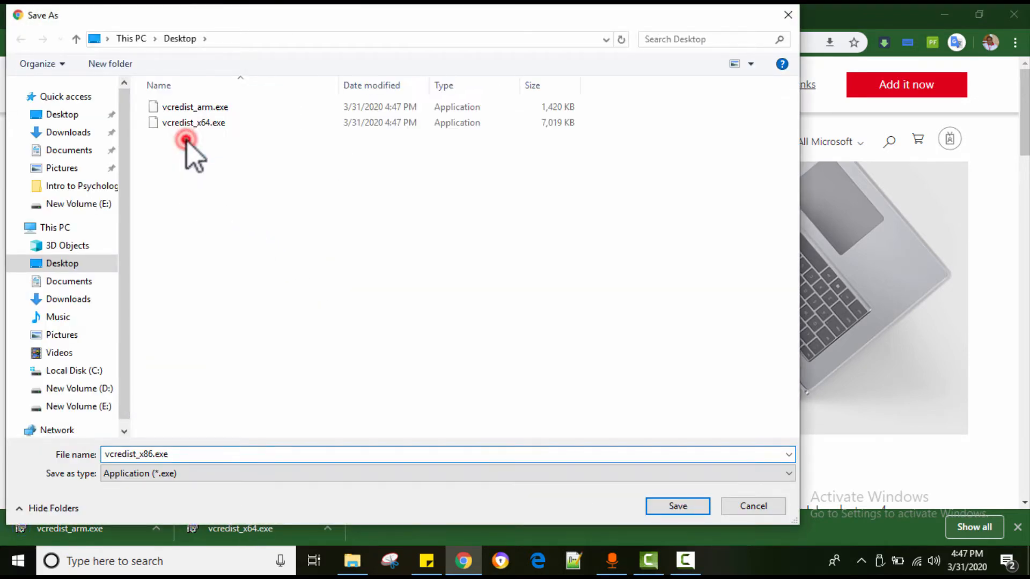
pyautogui.click(677, 509)
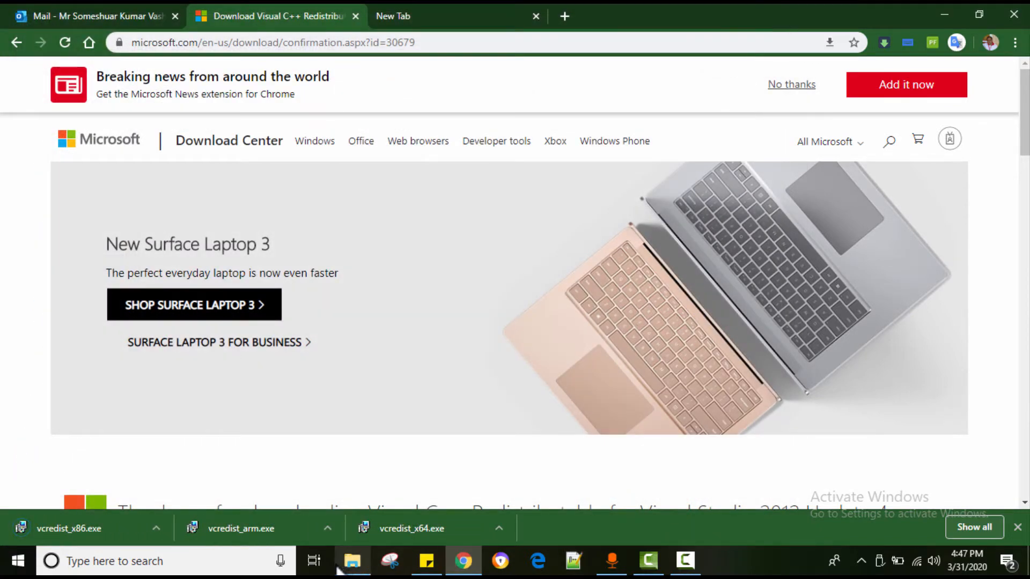
pyautogui.click(352, 568)
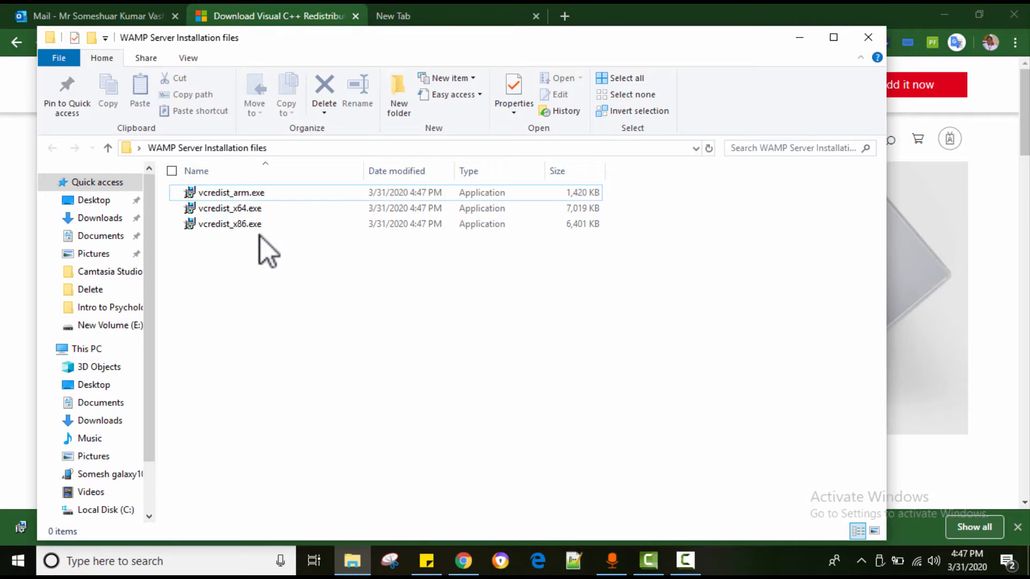
pyautogui.click(800, 40)
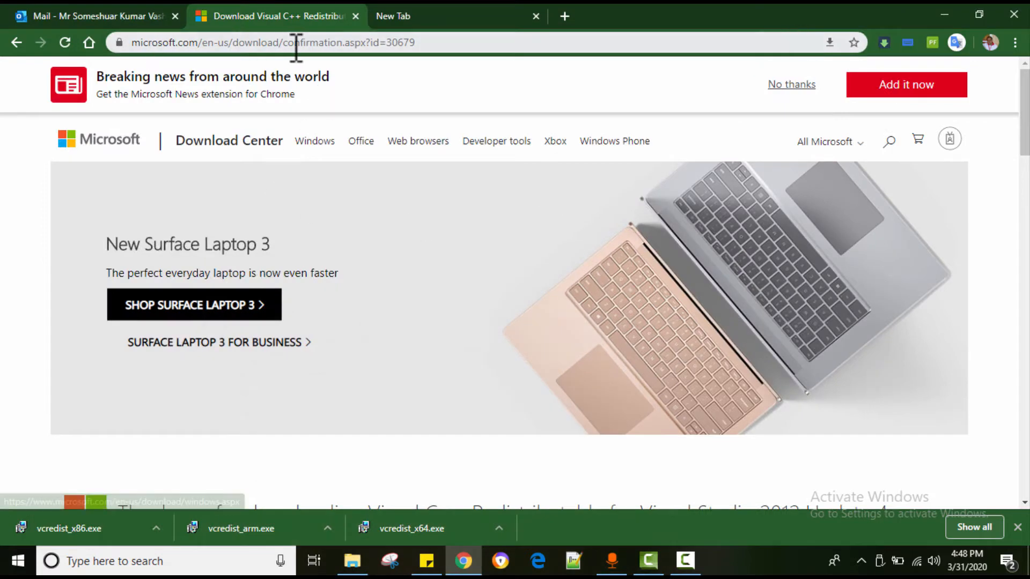
# Step: Return to the WampServer site and start the direct download of WampServer 64 bits (x64) 3.2.0, handling its save prompt
pyautogui.click(16, 43)
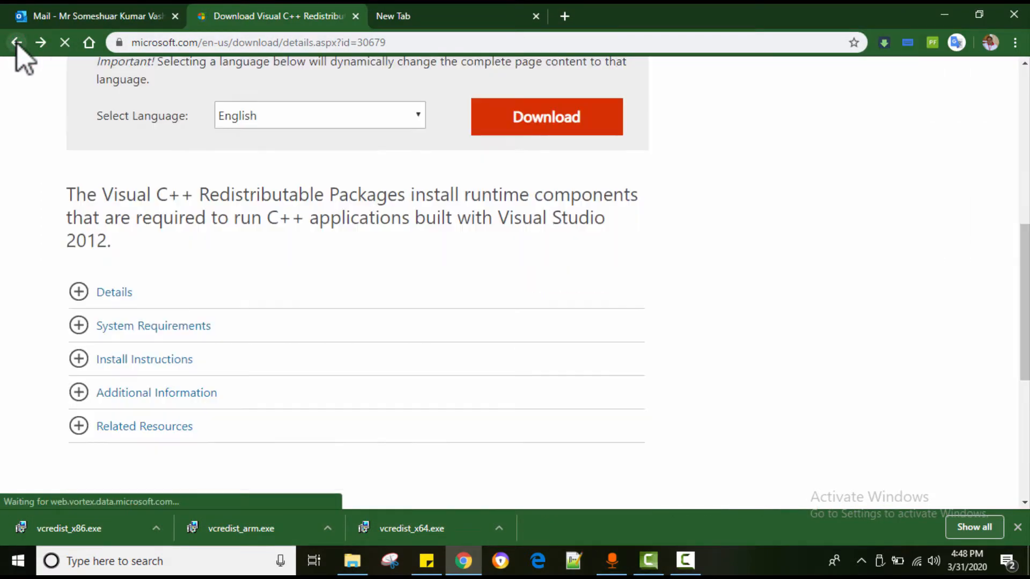
pyautogui.click(16, 42)
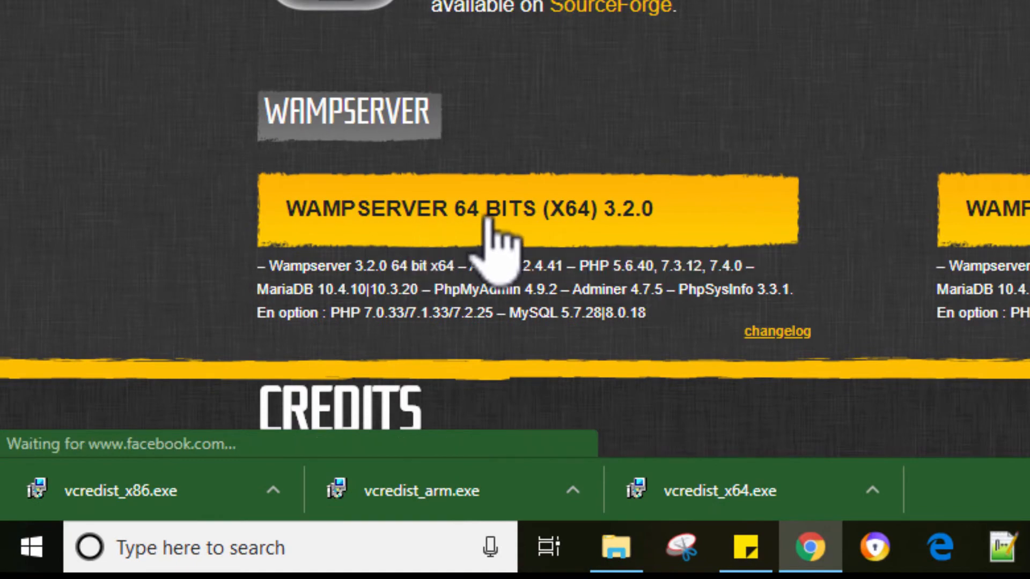
pyautogui.click(489, 220)
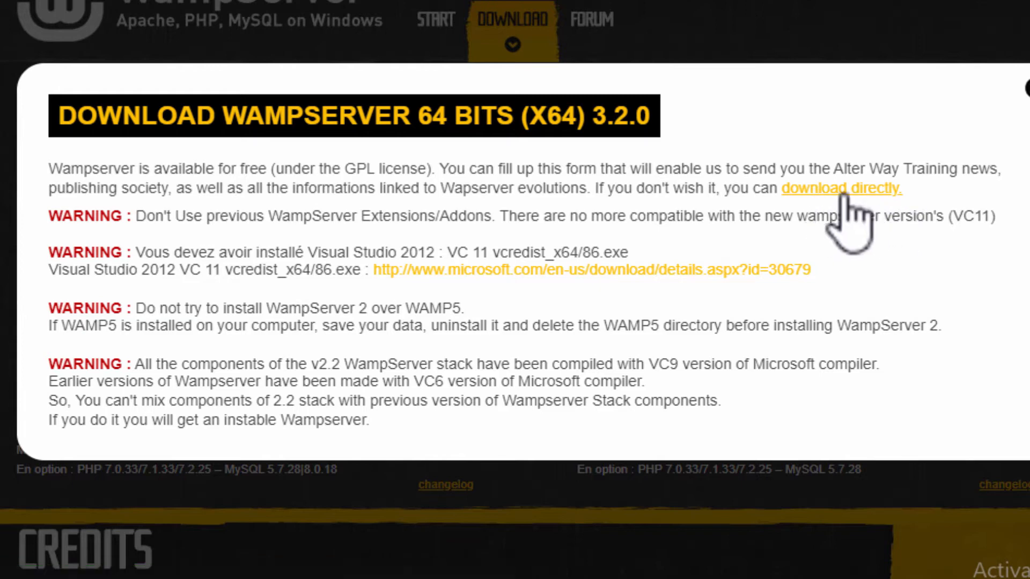
pyautogui.click(840, 189)
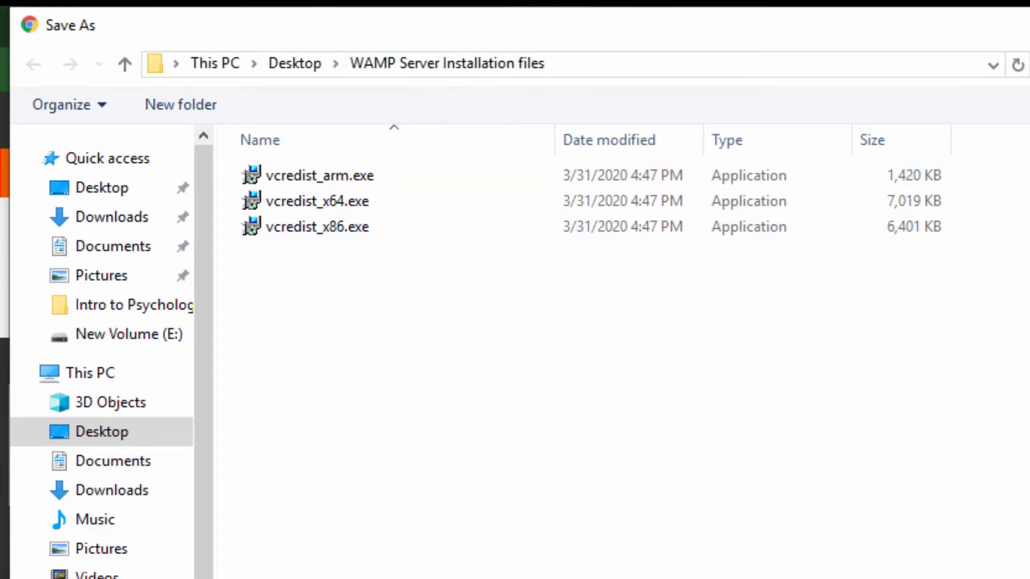
pyautogui.click(658, 487)
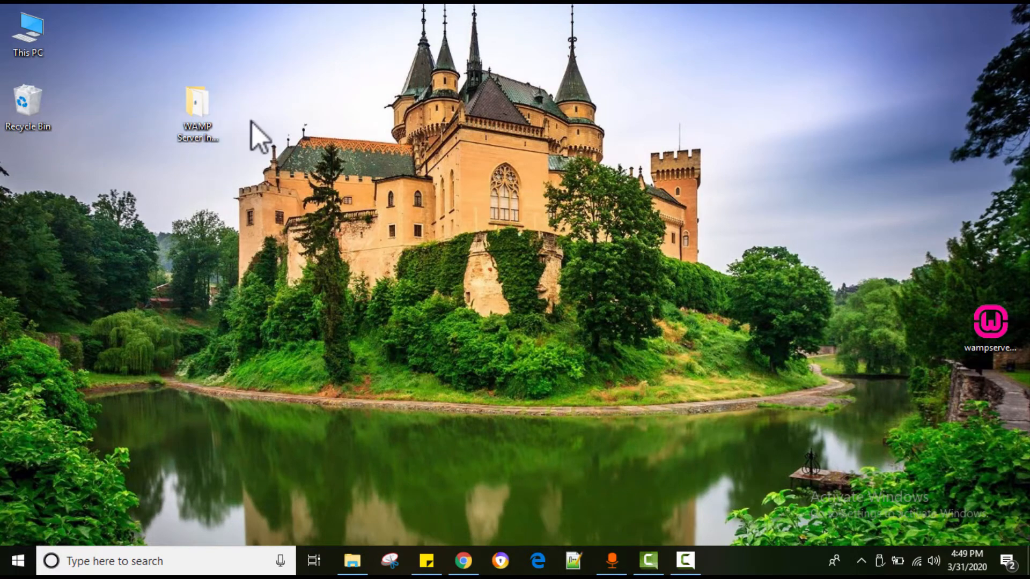
# Step: Open the WAMP Server Installation files folder from the desktop and try to run vcredist_arm.exe
pyautogui.doubleClick(203, 119)
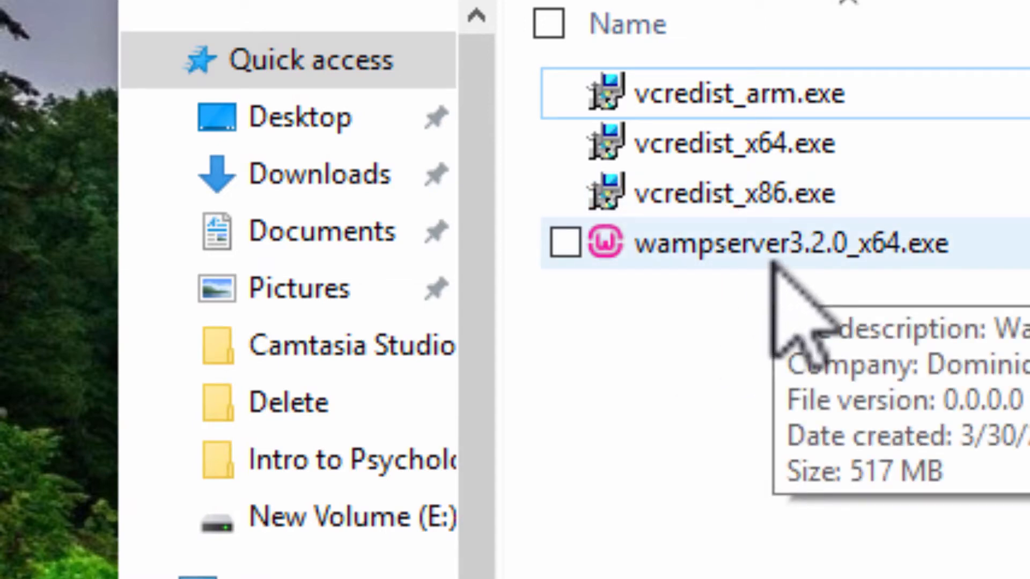
pyautogui.doubleClick(734, 96)
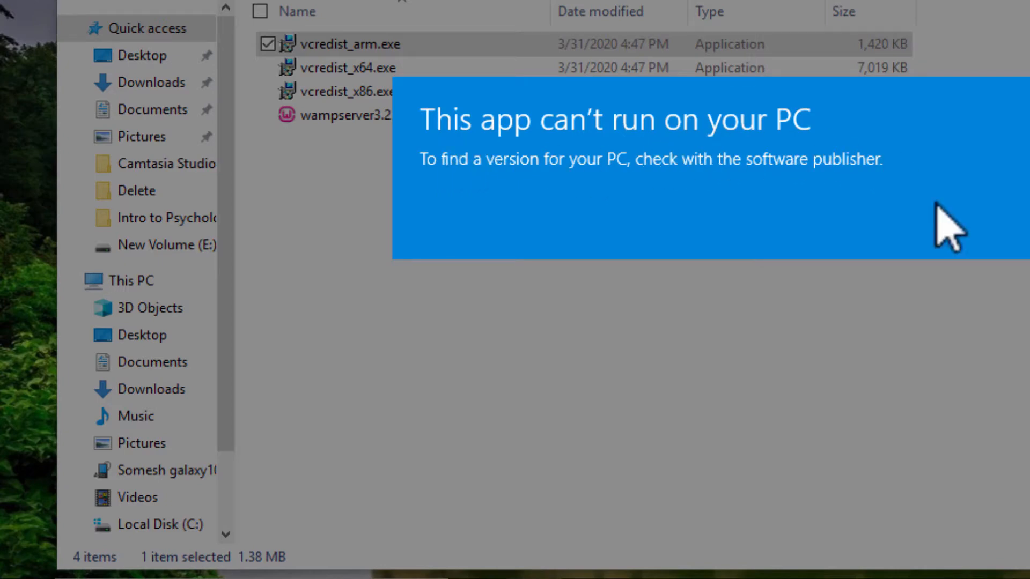
pyautogui.click(1026, 232)
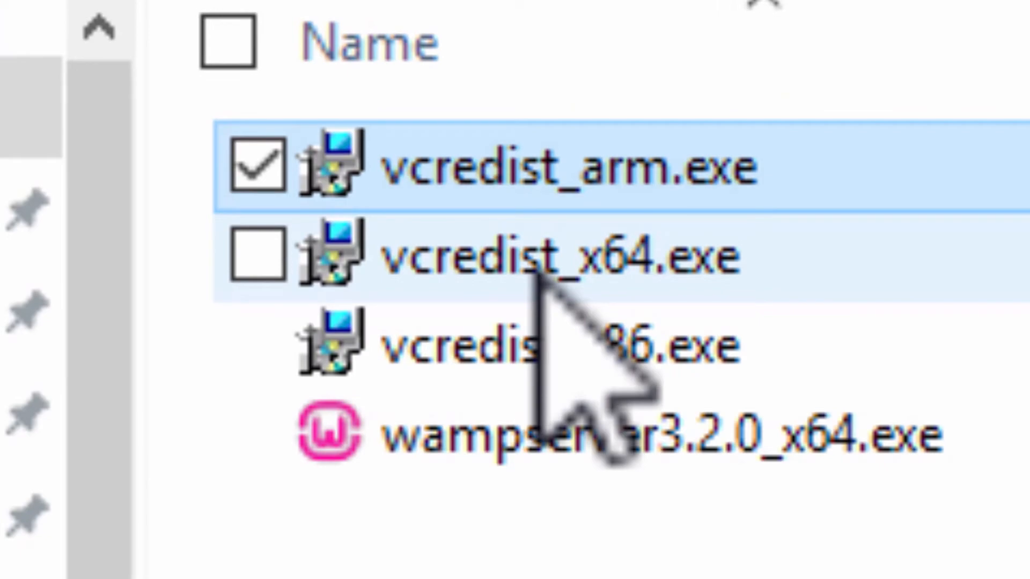
# Step: Run vcredist_x64.exe and cancel its setup without repairing or uninstalling the package
pyautogui.click(536, 273)
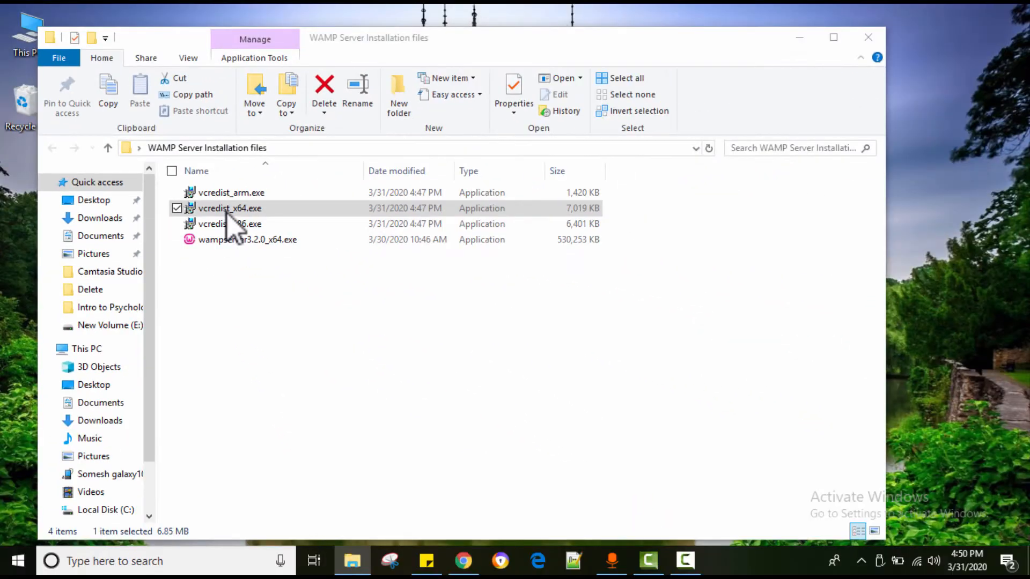
pyautogui.doubleClick(229, 210)
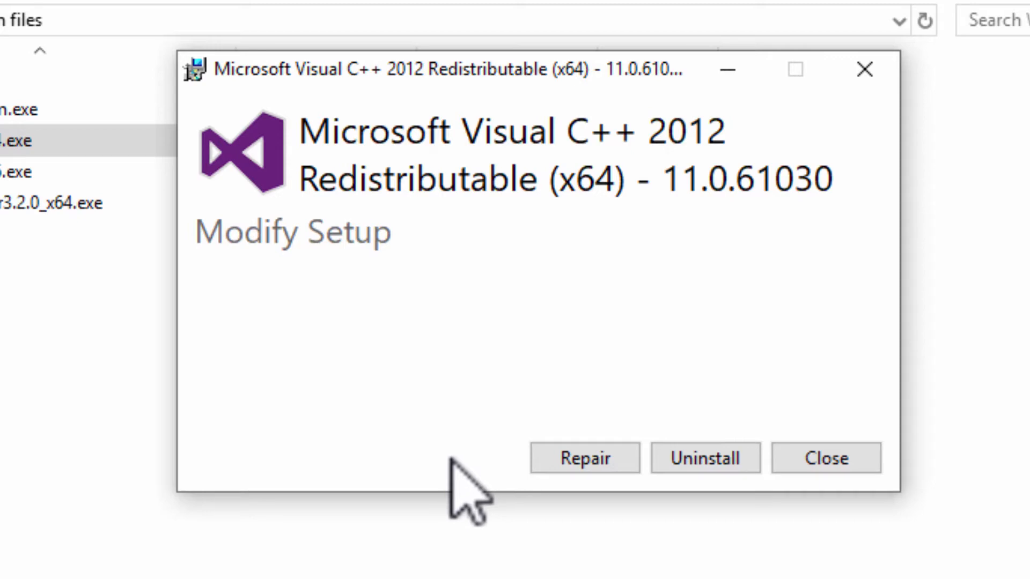
pyautogui.click(860, 458)
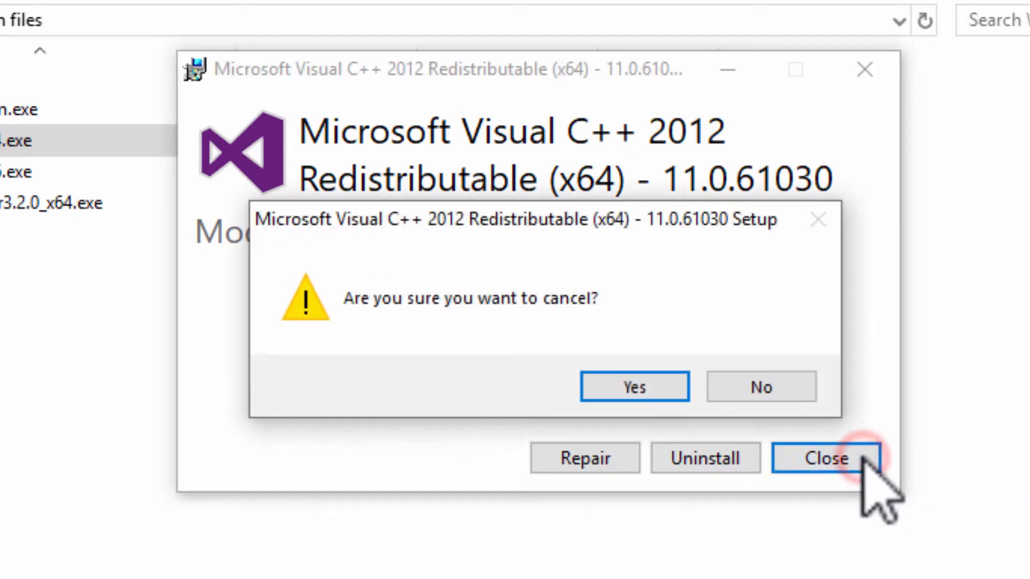
pyautogui.click(652, 391)
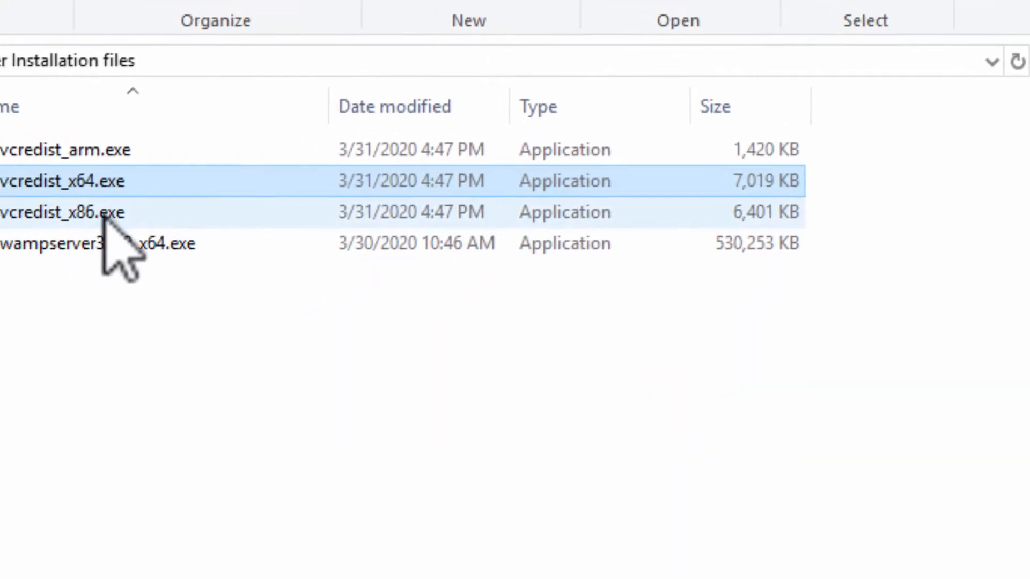
# Step: Run vcredist_x86.exe and cancel its setup without repairing or uninstalling the package
pyautogui.click(186, 254)
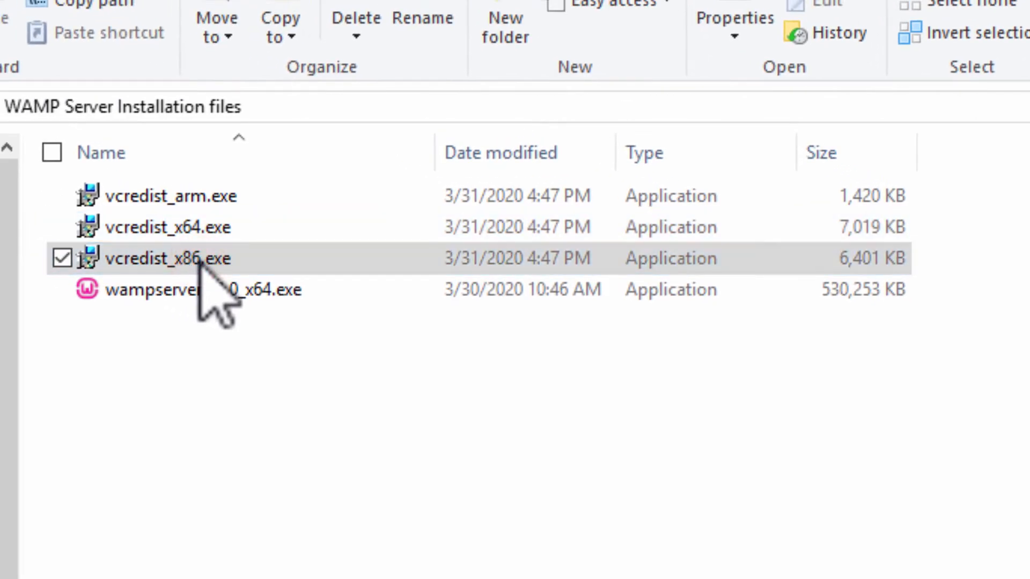
pyautogui.doubleClick(200, 258)
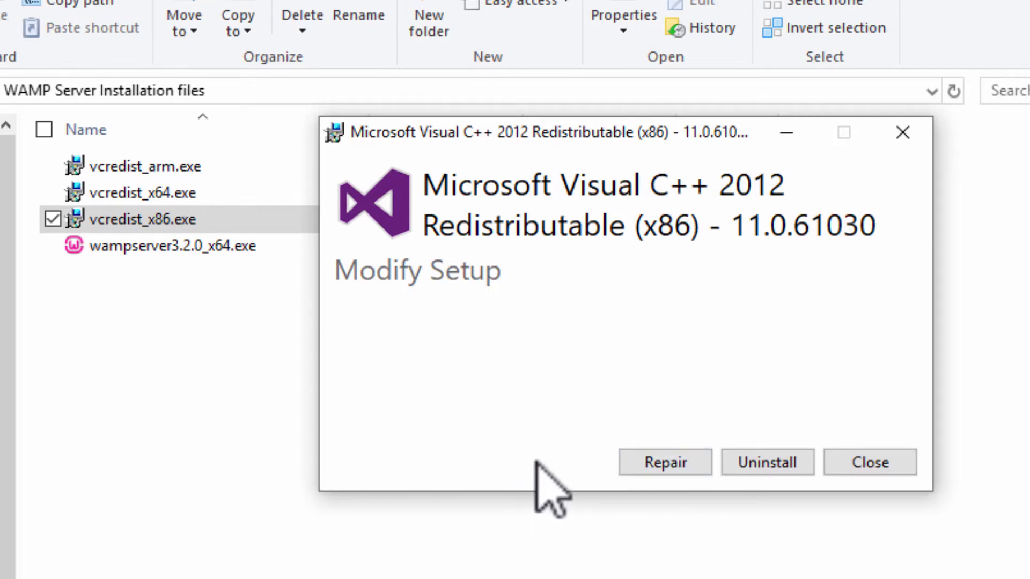
pyautogui.click(886, 462)
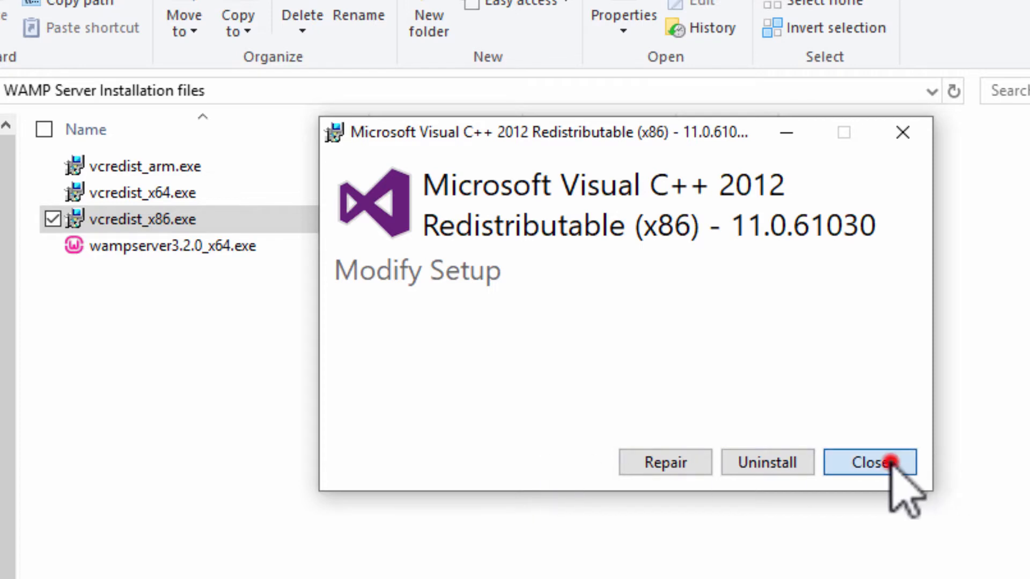
pyautogui.click(707, 400)
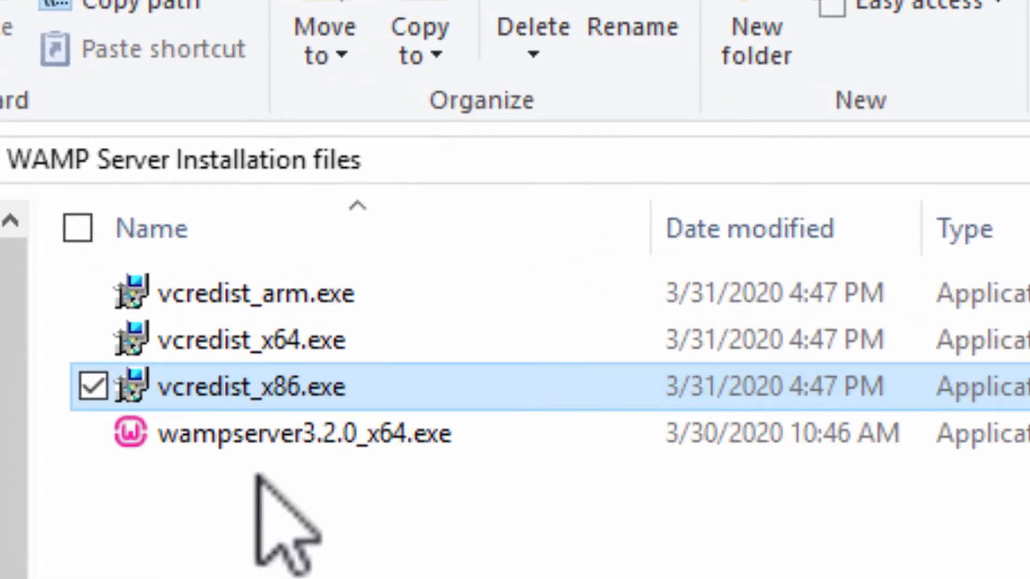
# Step: Launch wampserver3.2.0_x64.exe with English as the setup language and accept the license agreement
pyautogui.click(296, 438)
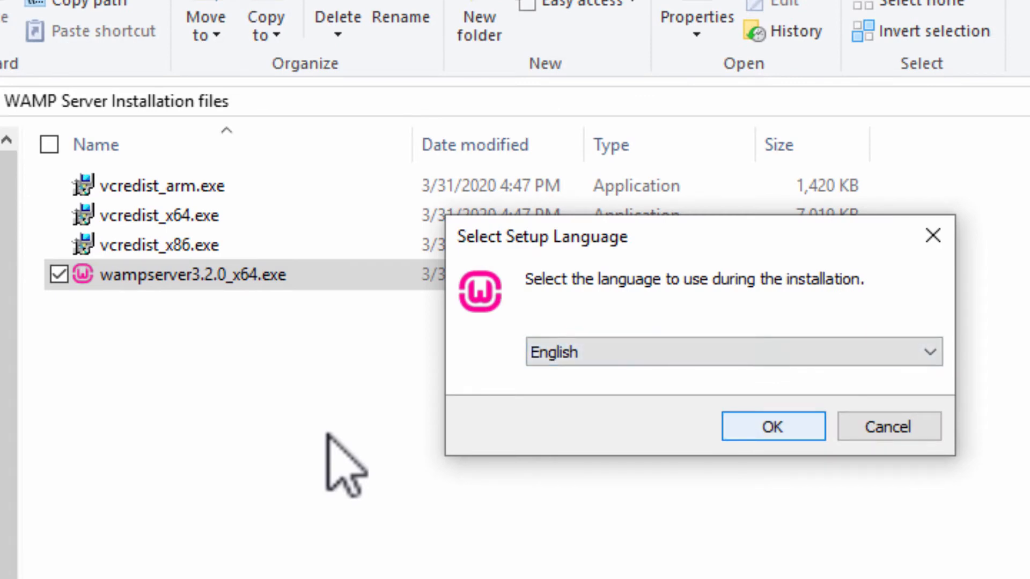
pyautogui.click(773, 427)
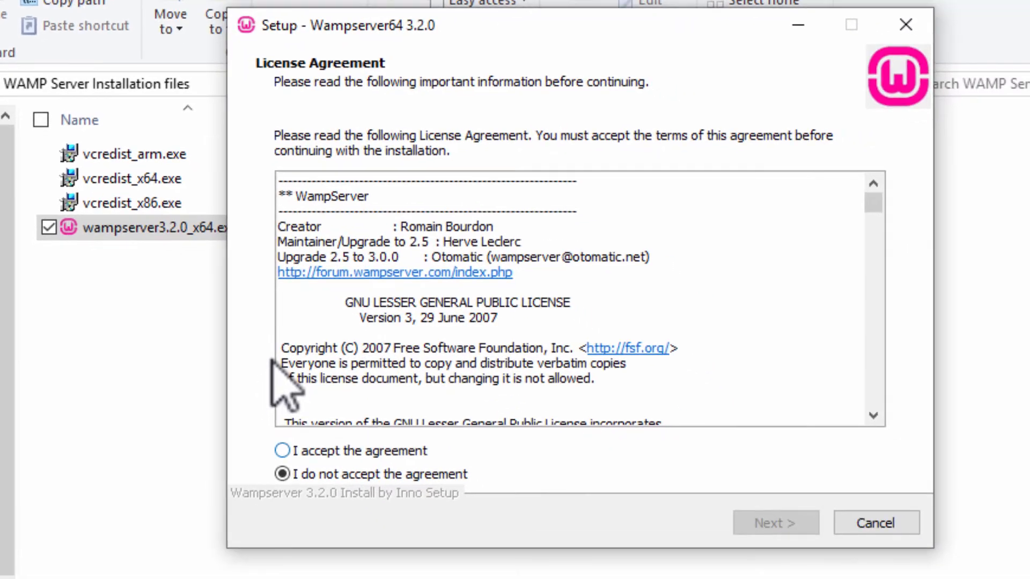
pyautogui.click(340, 543)
pyautogui.click(776, 523)
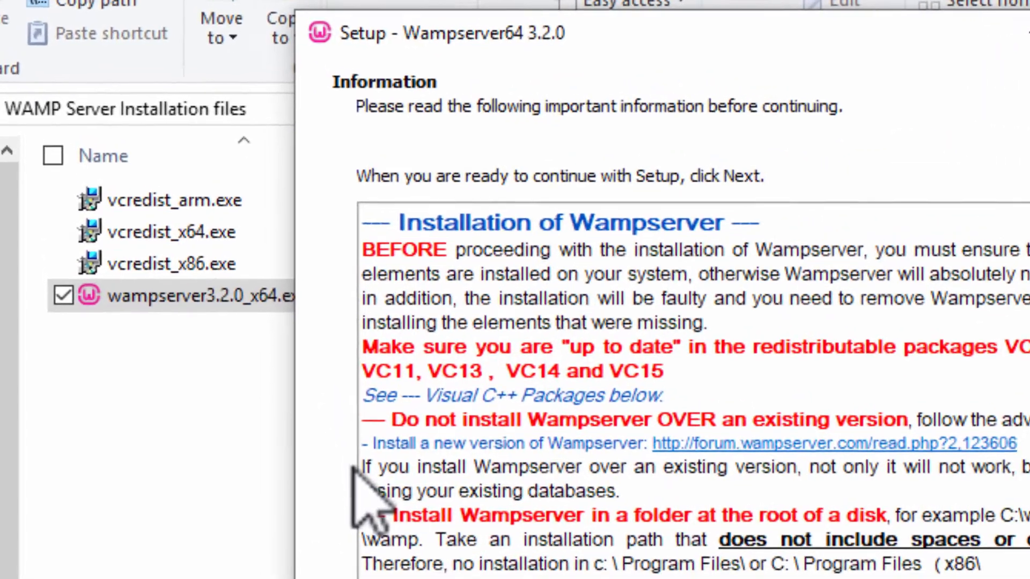
# Step: Continue past the installation information and accept c:\wamp64 as the destination folder
pyautogui.click(775, 523)
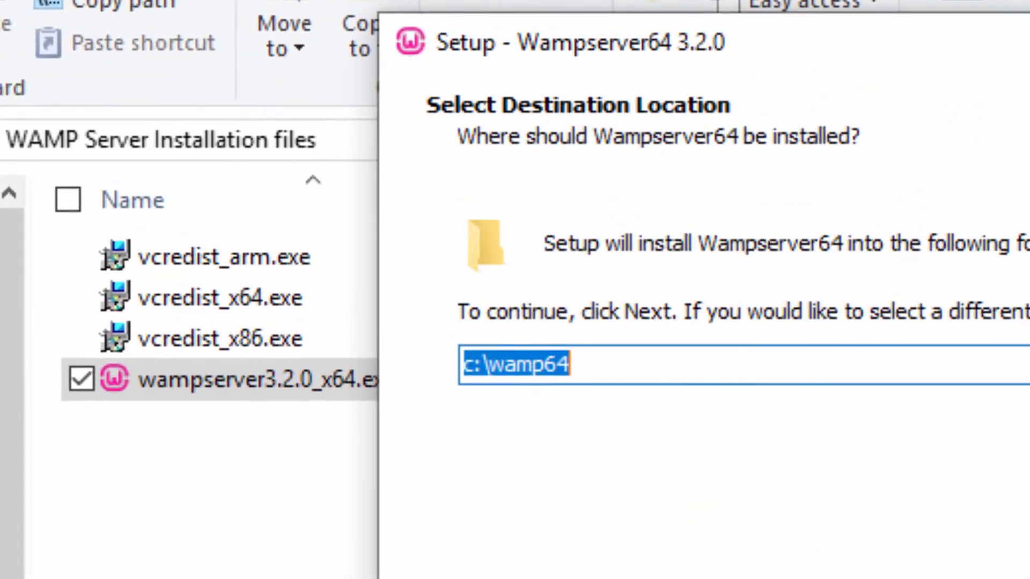
pyautogui.click(578, 370)
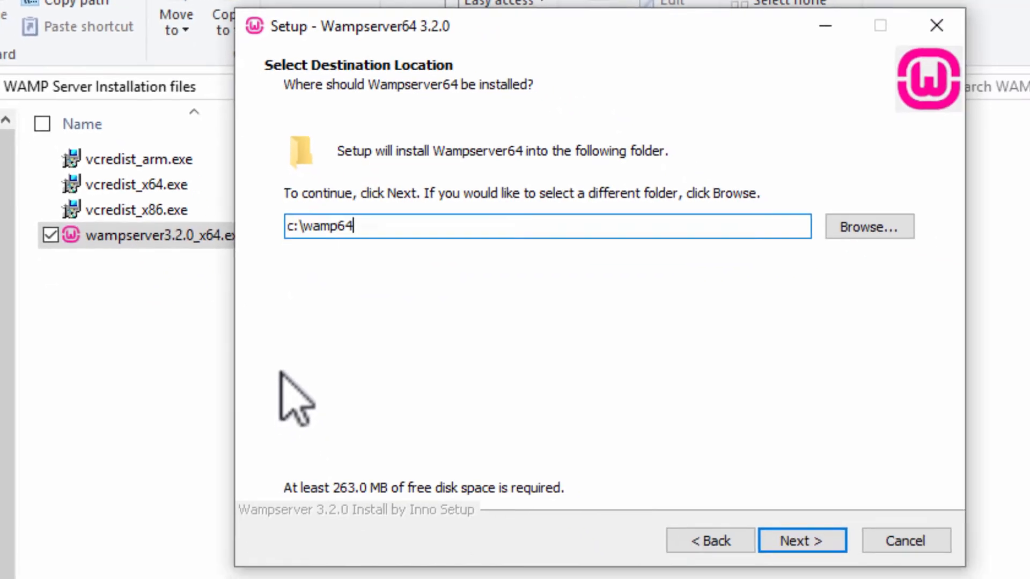
pyautogui.press('Return')
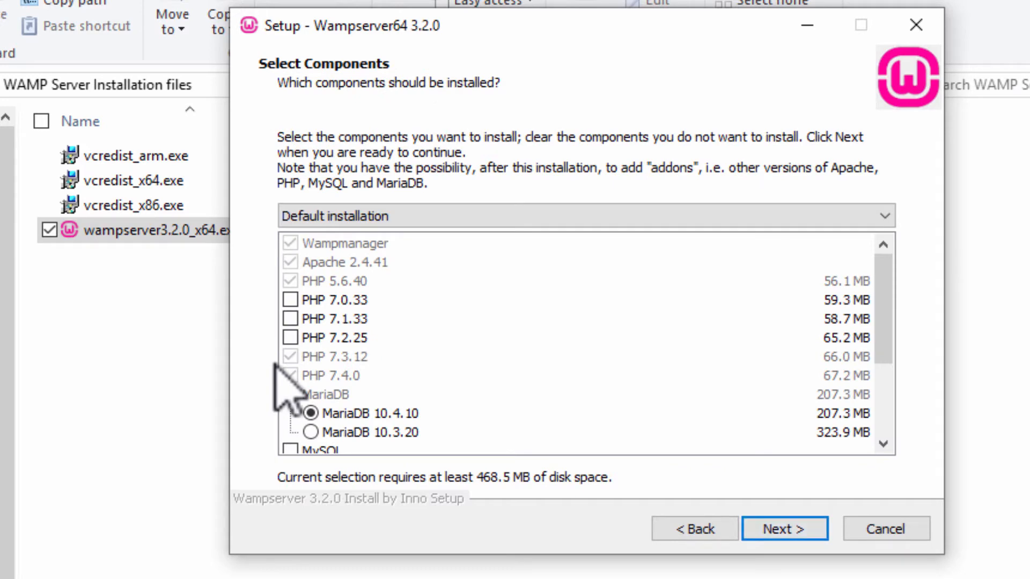
# Step: Review the installable components and add MySQL with version 8.0.18 to the Wampserver installation
pyautogui.scroll(-1, 276, 365)
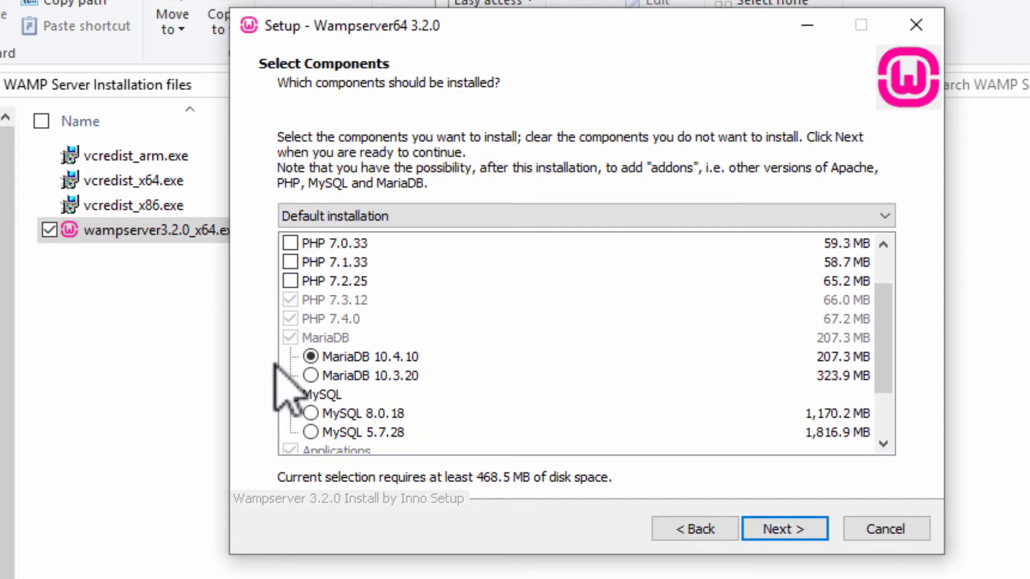
pyautogui.scroll(1, 275, 365)
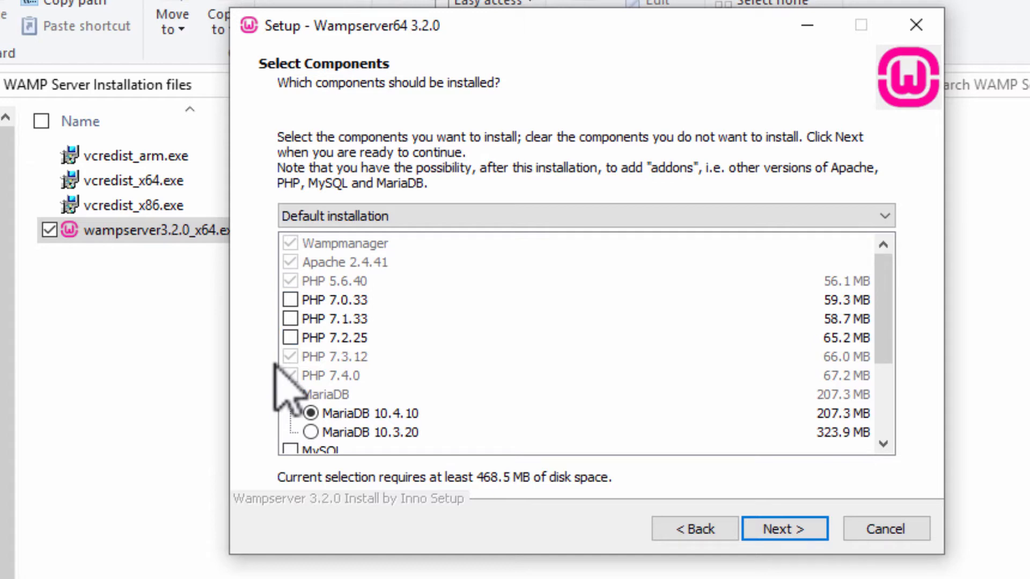
pyautogui.scroll(-2, 277, 366)
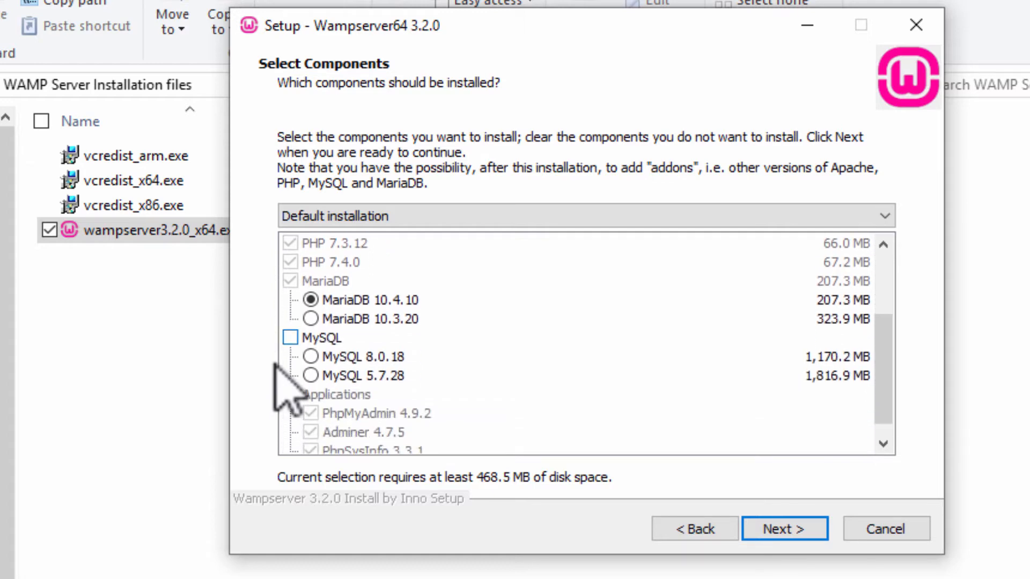
pyautogui.click(290, 337)
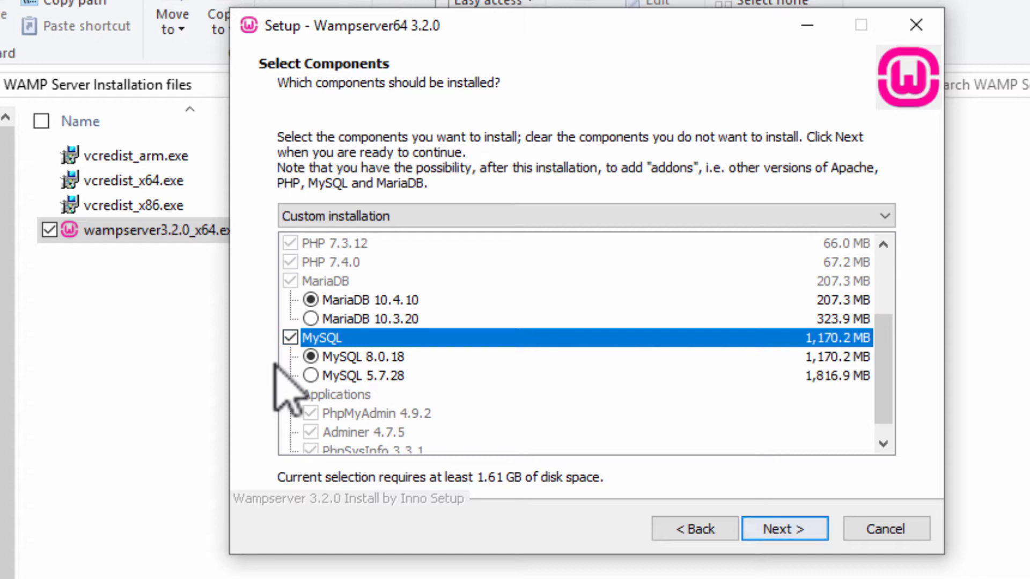
# Step: Confirm the selected components, accept Wampserver64 as the Start Menu folder, and start the installation
pyautogui.press('Return')
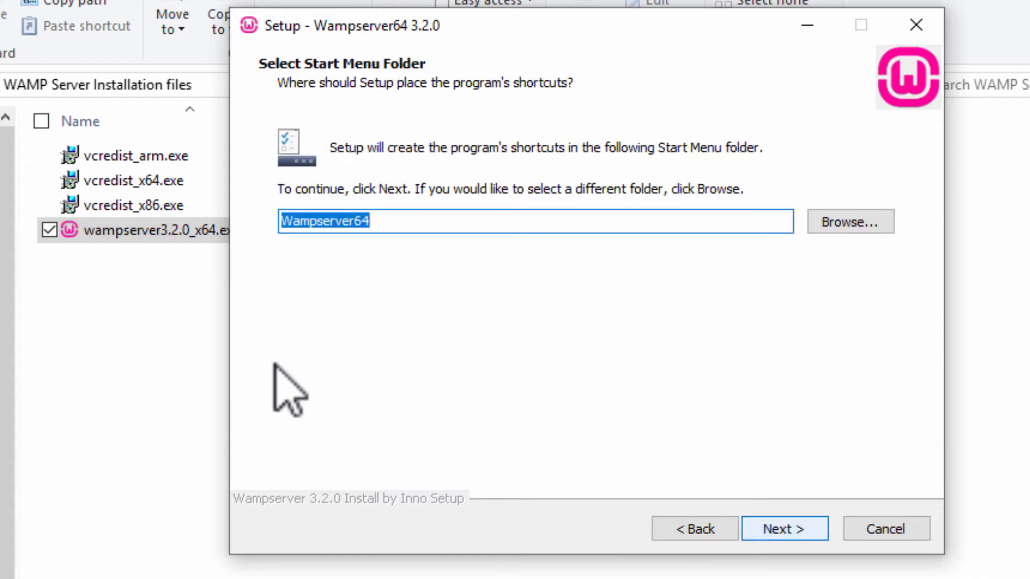
pyautogui.press('Return')
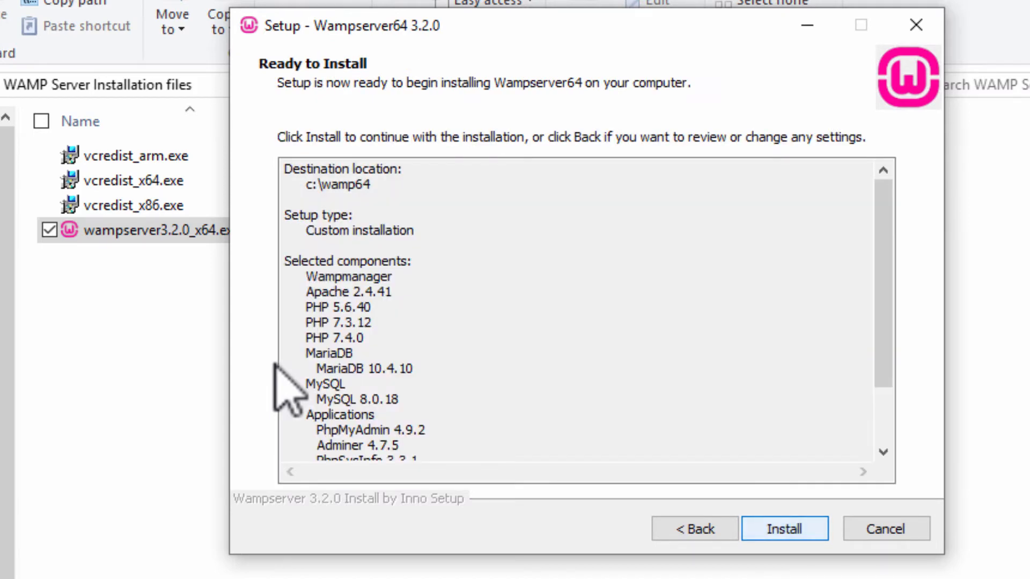
pyautogui.press('Return')
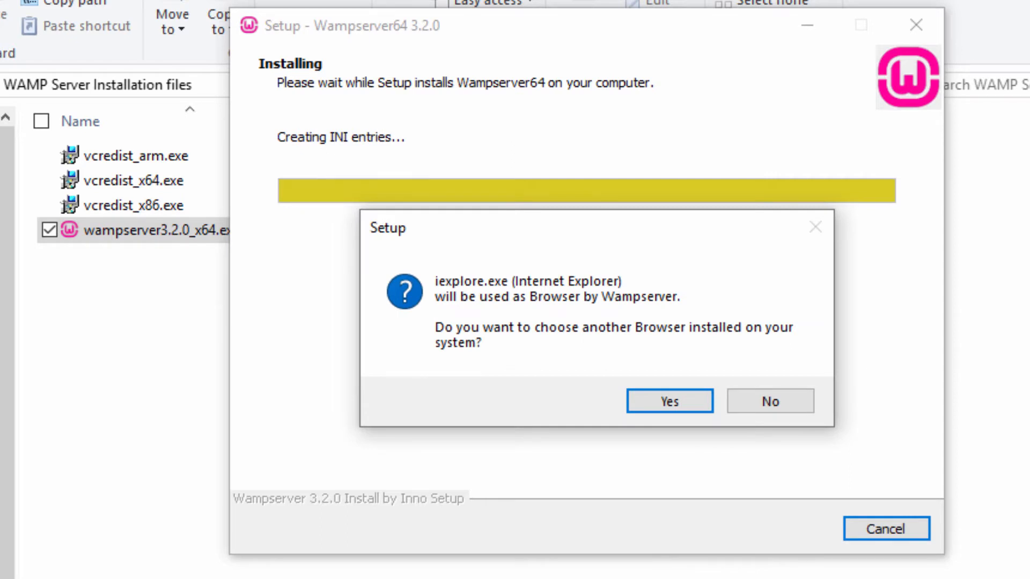
# Step: Keep Internet Explorer as the browser and Notepad as the text editor for Wampserver, and finish the setup
pyautogui.click(771, 401)
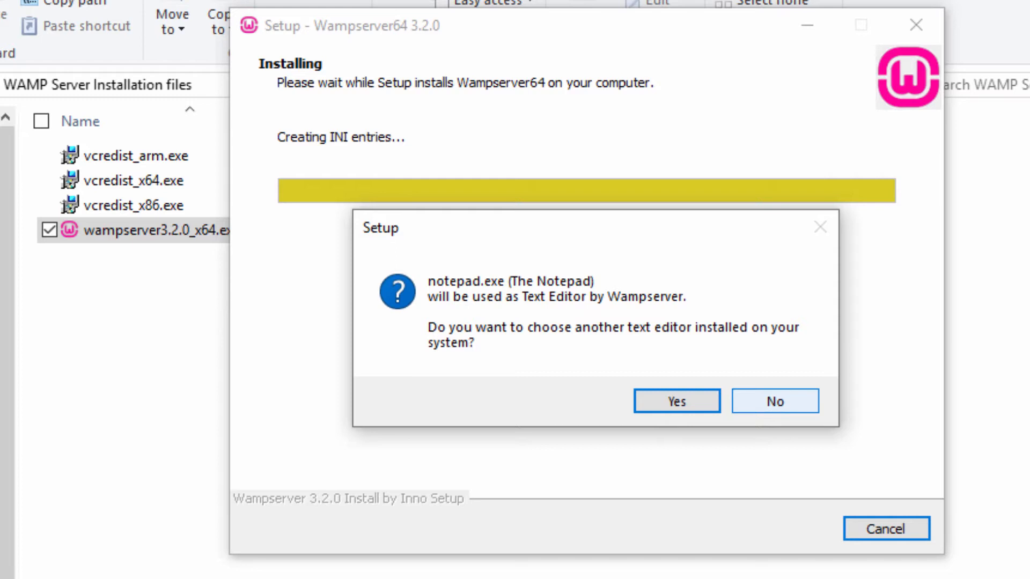
pyautogui.click(775, 401)
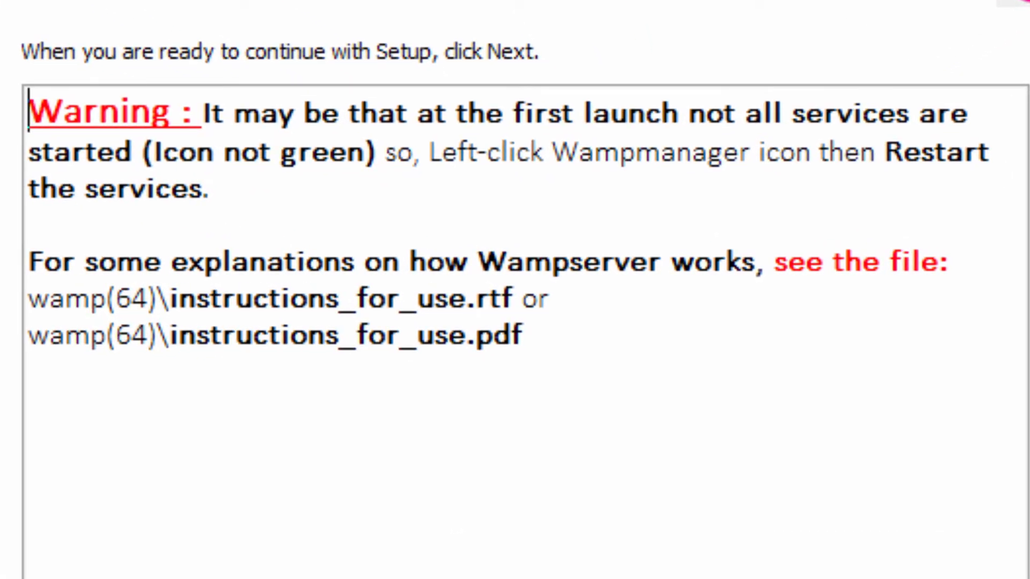
pyautogui.moveTo(202, 114); pyautogui.dragTo(214, 188)
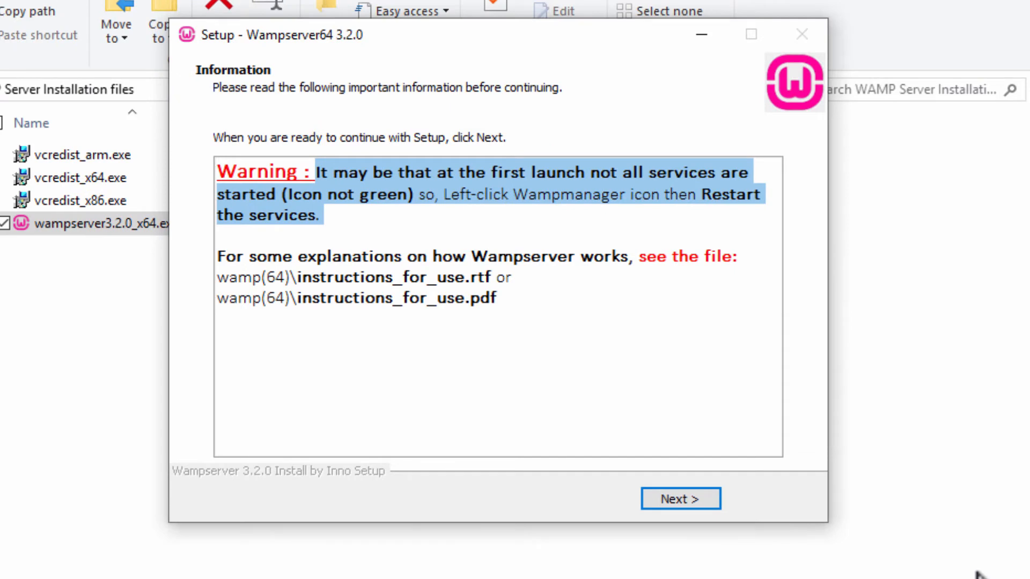
pyautogui.press('Return')
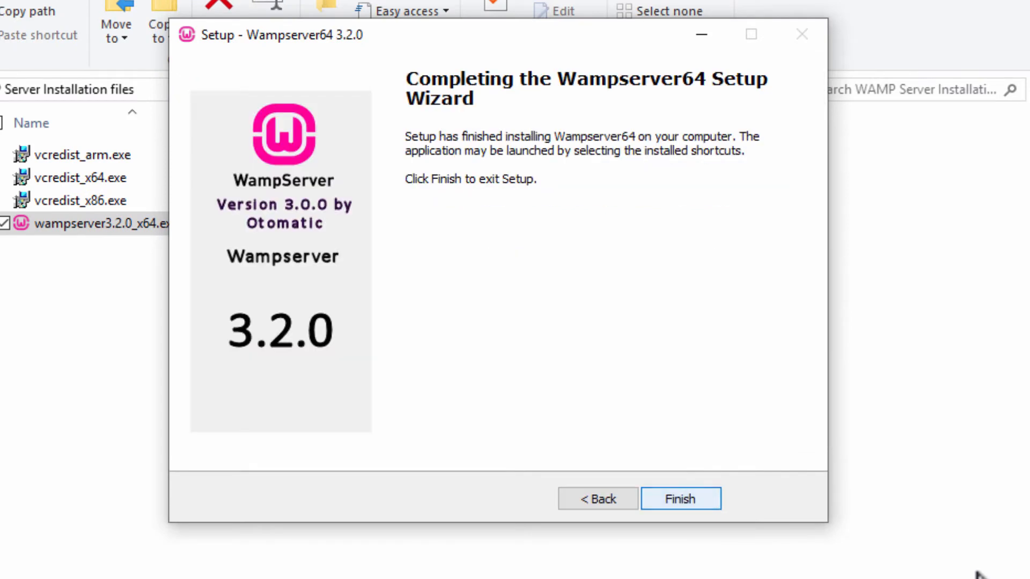
pyautogui.press('Return')
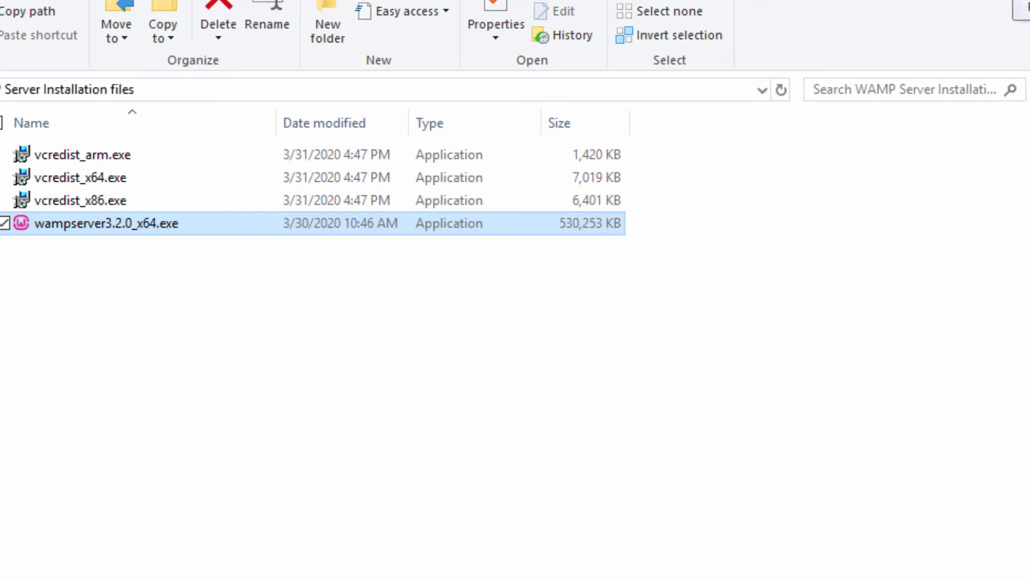
# Step: Close the installation files folder and move the Wampserver64 desktop shortcut below the WAMP Server Installation files folder
pyautogui.click(891, 34)
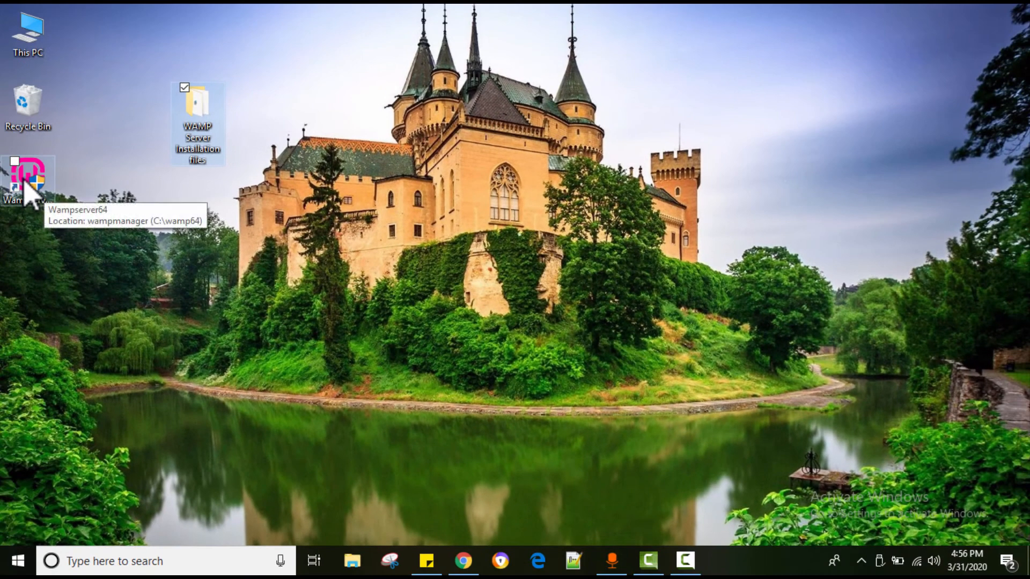
pyautogui.moveTo(27, 196); pyautogui.dragTo(134, 258)
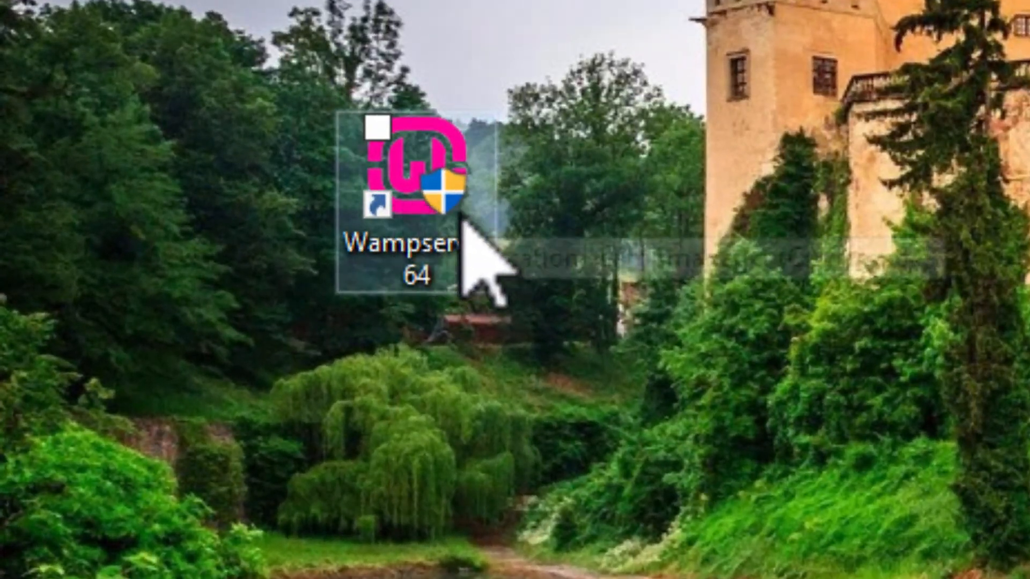
pyautogui.click(552, 315)
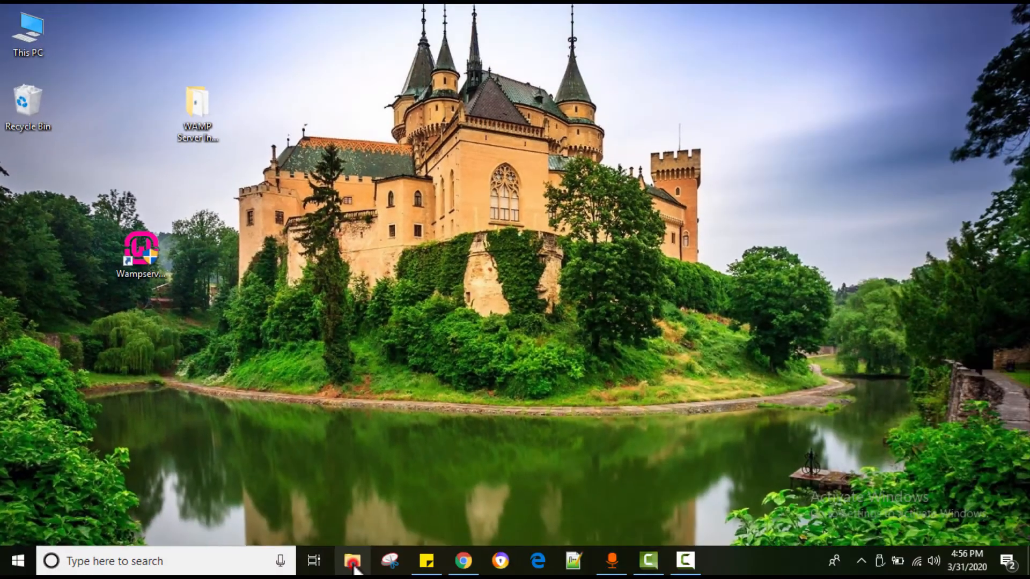
# Step: Browse to C:\wamp64 in File Explorer, examine the installed files, and open its www folder
pyautogui.click(353, 562)
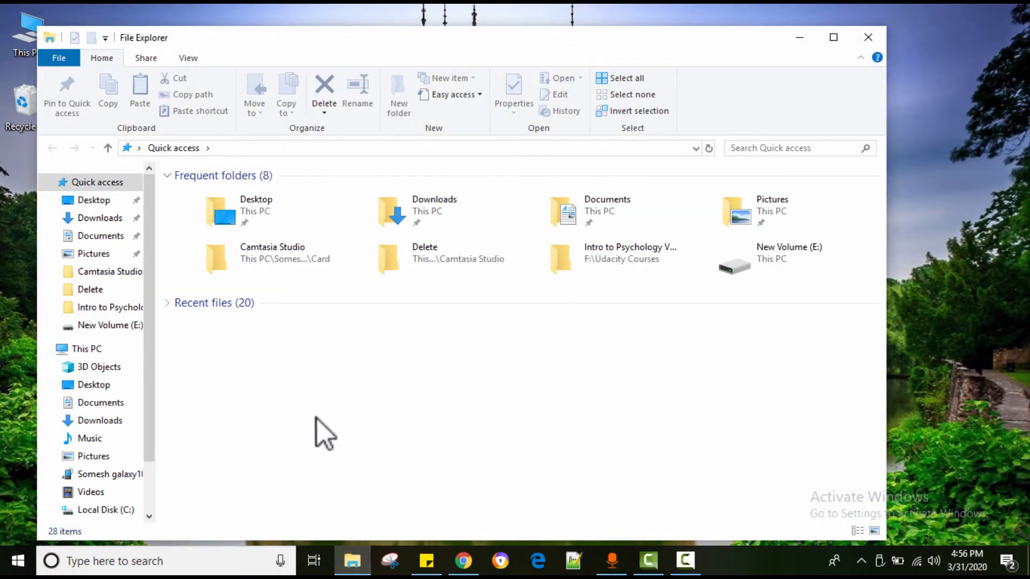
pyautogui.click(83, 352)
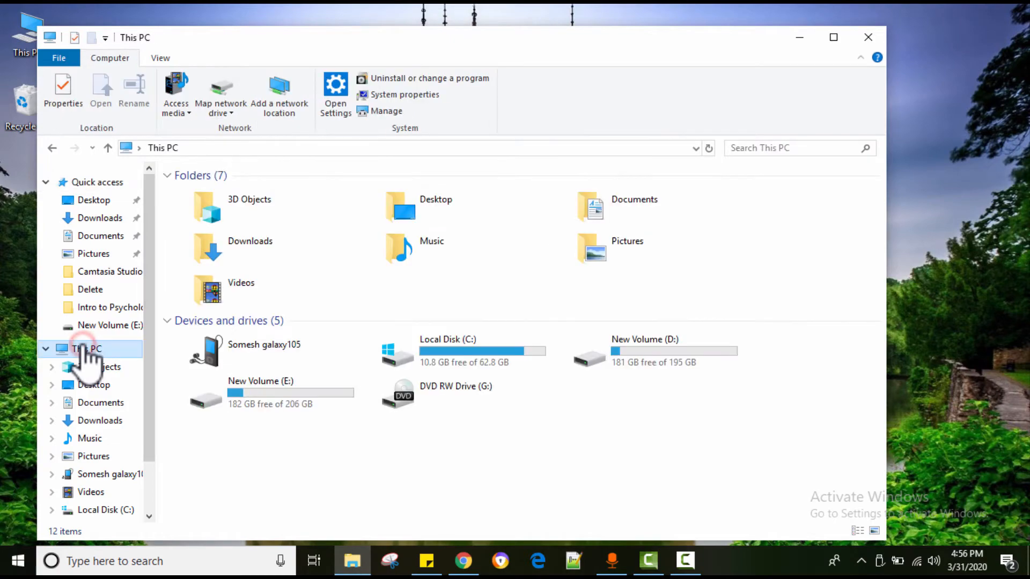
pyautogui.doubleClick(455, 357)
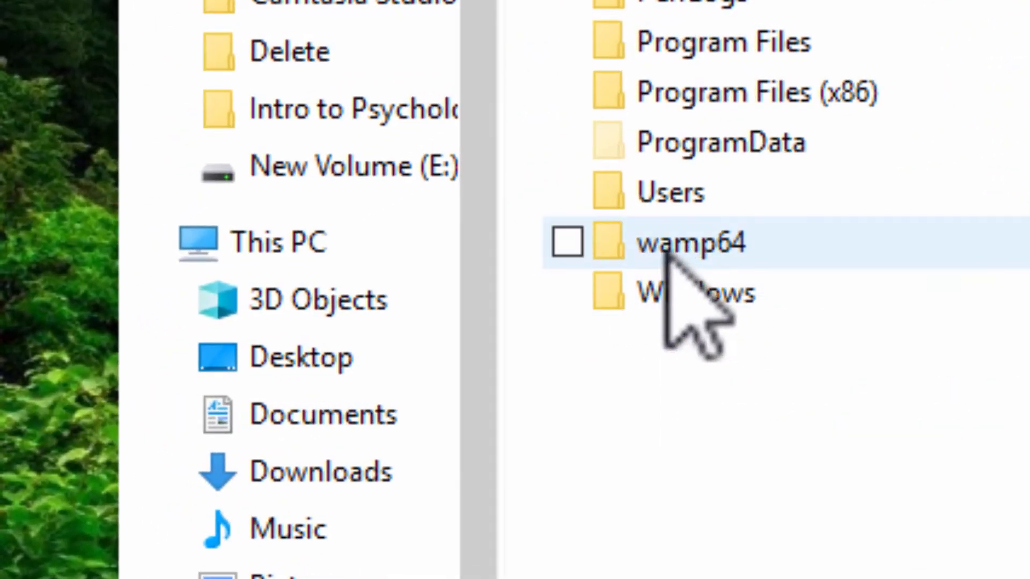
pyautogui.doubleClick(709, 243)
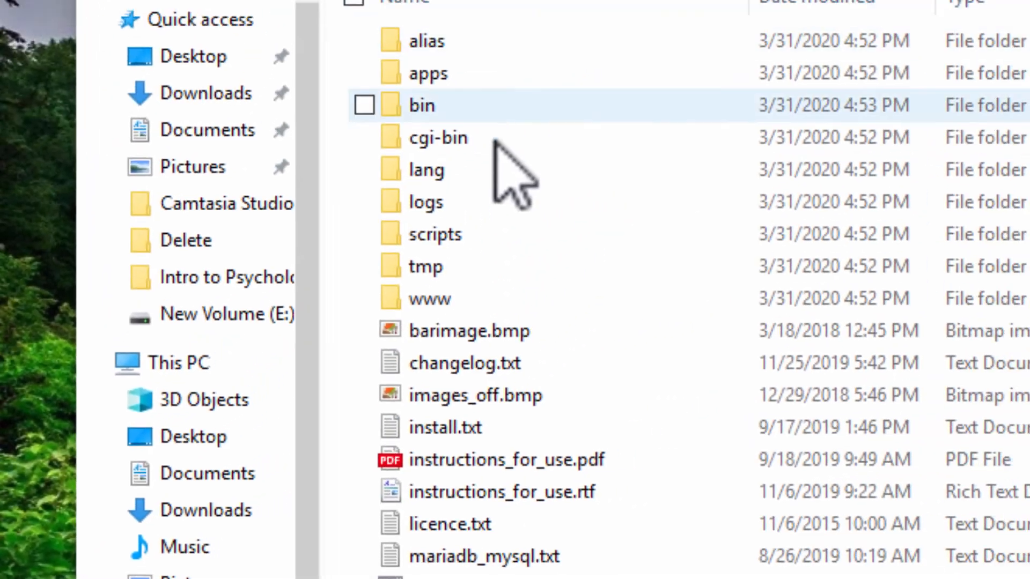
pyautogui.scroll(-1, 494, 156)
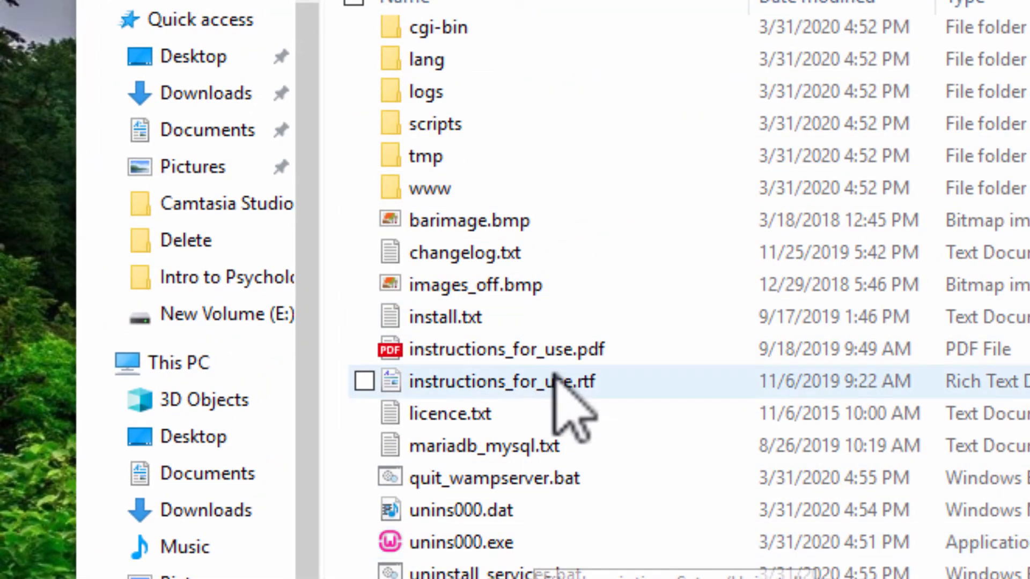
pyautogui.scroll(2, 575, 375)
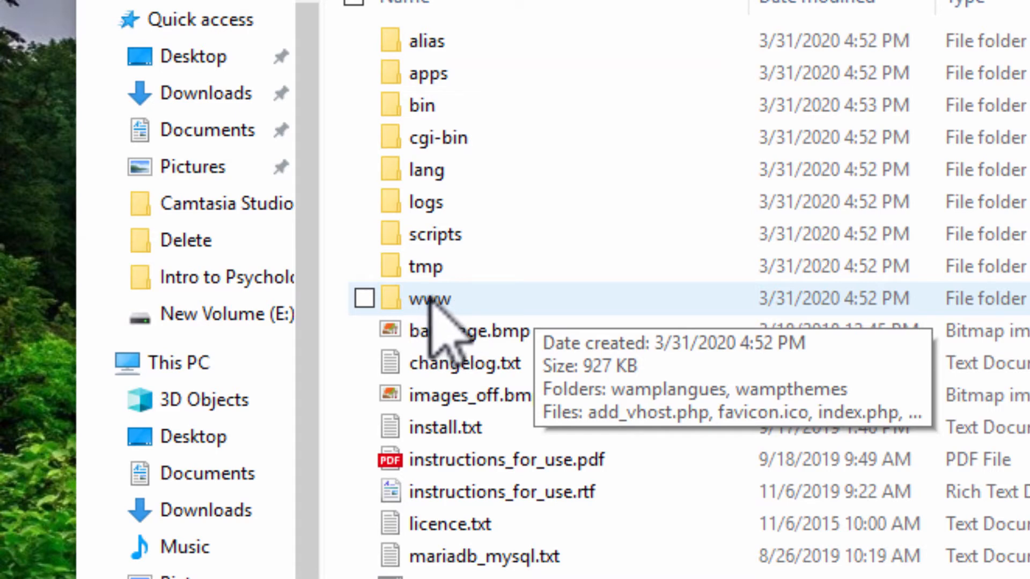
pyautogui.doubleClick(430, 298)
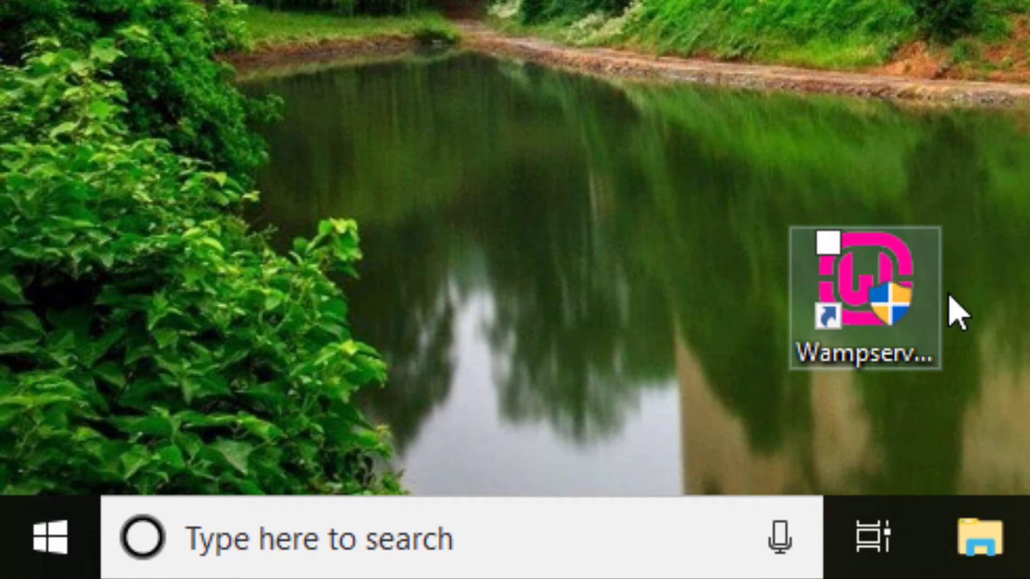
# Step: Search Windows for "wamp" to locate the Wampserver64 app, and dismiss the search
pyautogui.click(307, 543)
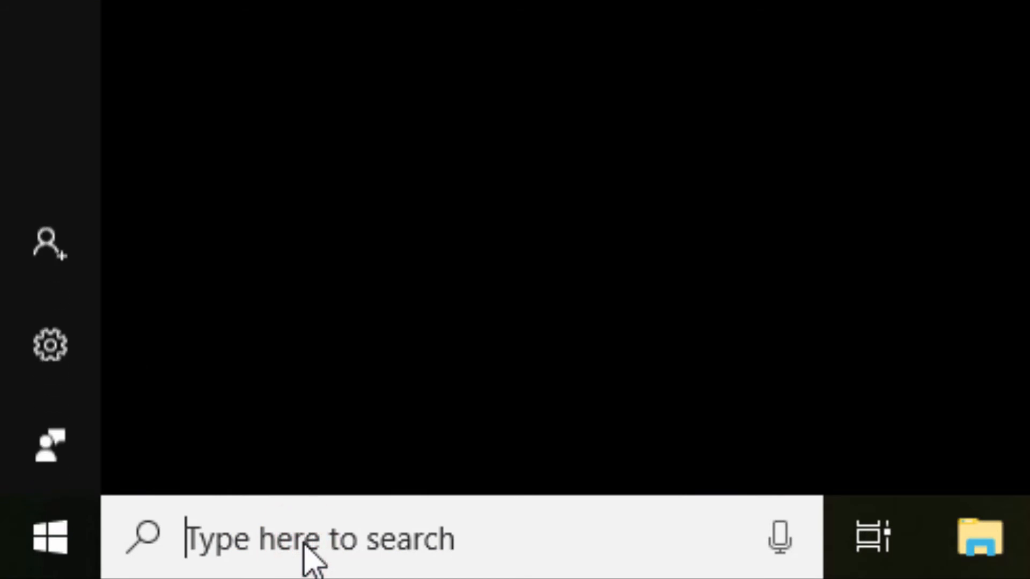
pyautogui.write('wamp')
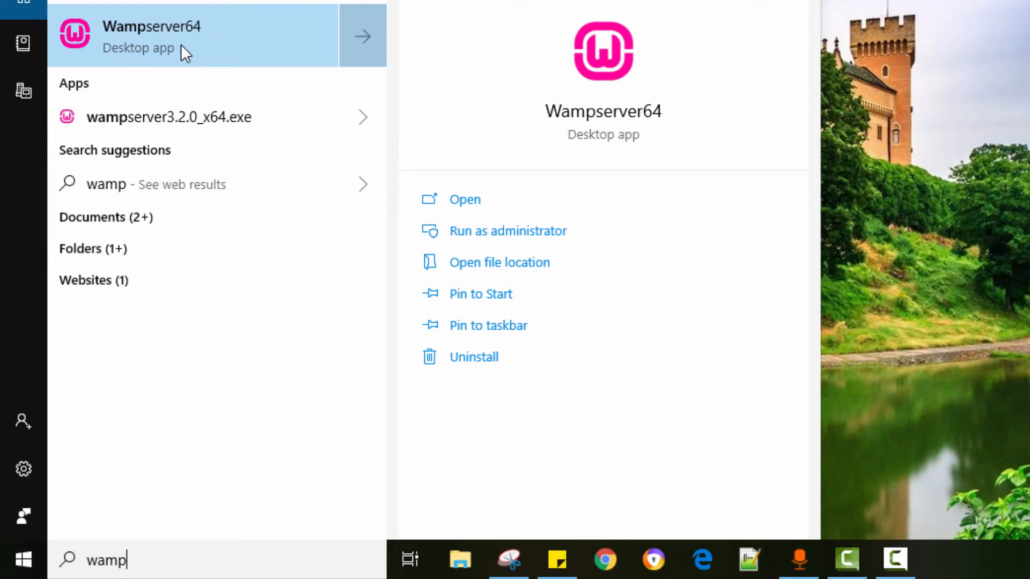
pyautogui.click(878, 192)
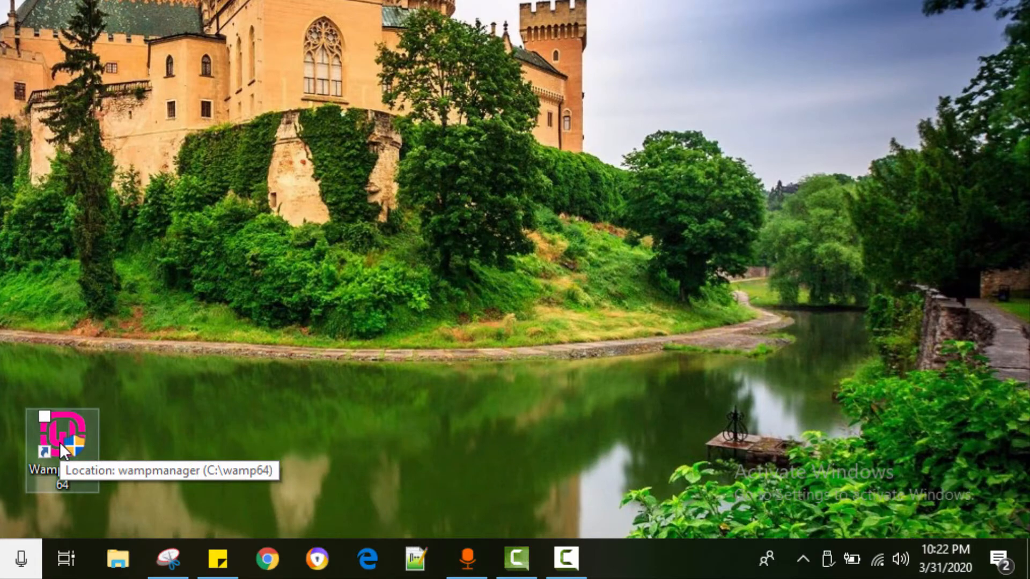
# Step: Launch Wampserver64 from its desktop shortcut and open the www directory through the running server's tray options
pyautogui.click(60, 442)
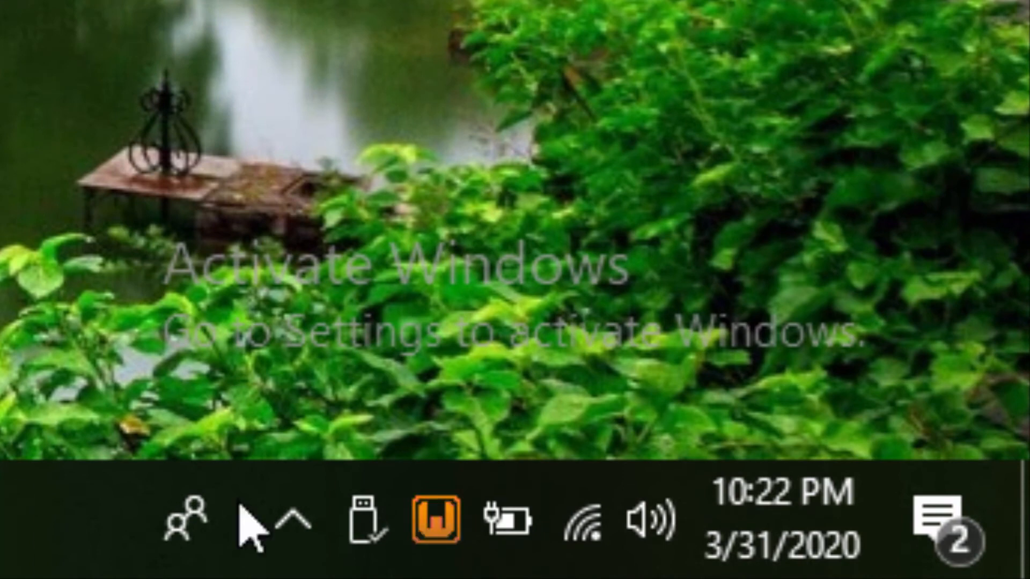
pyautogui.moveTo(436, 568)
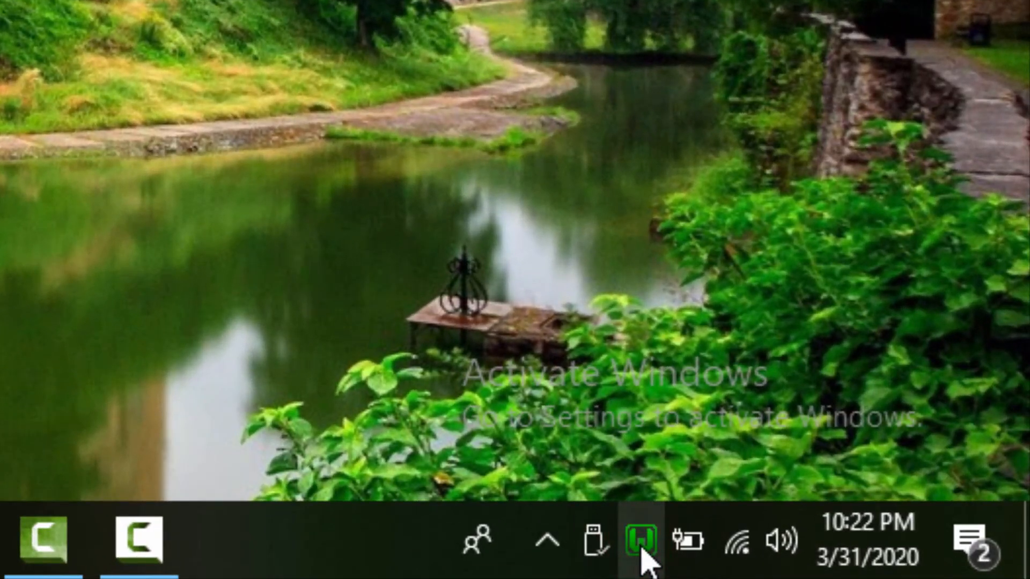
pyautogui.click(800, 558)
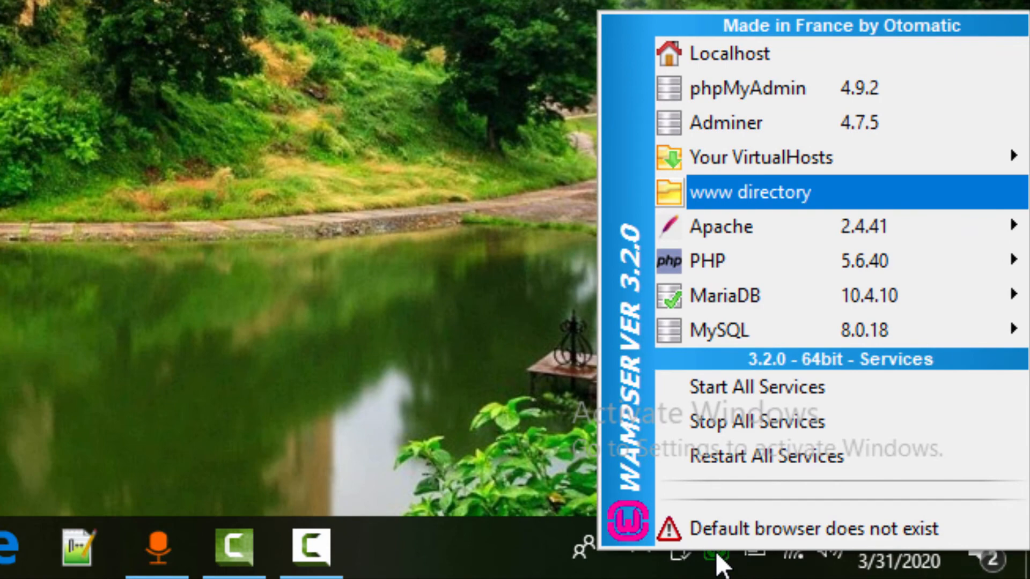
pyautogui.press('Return')
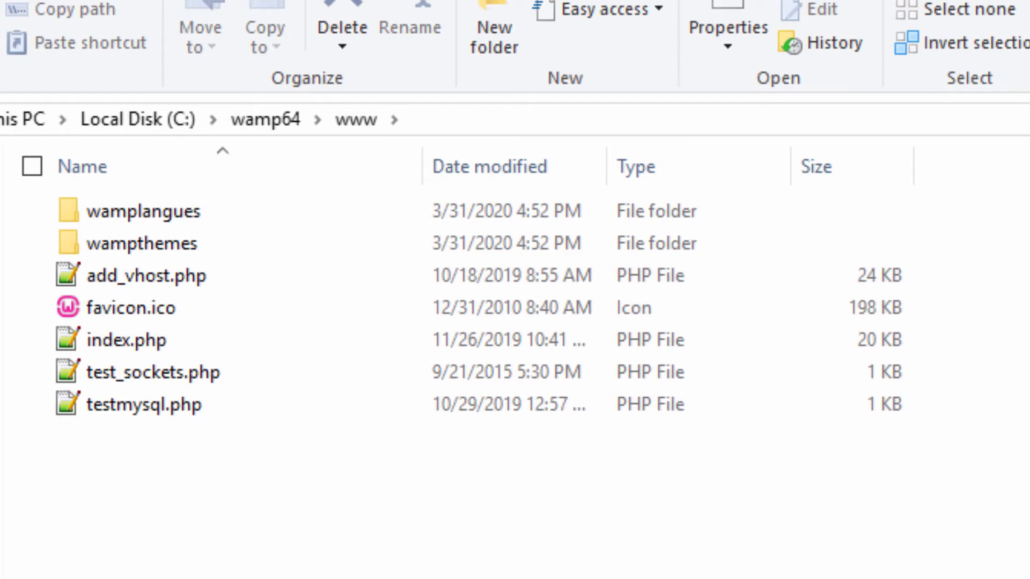
# Step: Create a folder named mywebsite in C:\wamp64\www and open it
pyautogui.rightClick(271, 560)
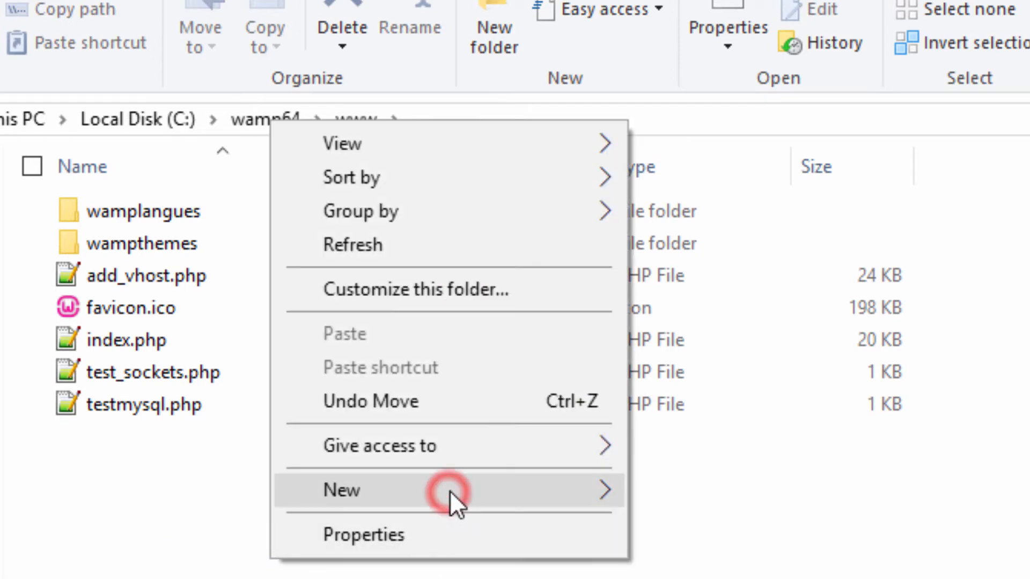
pyautogui.moveTo(581, 502)
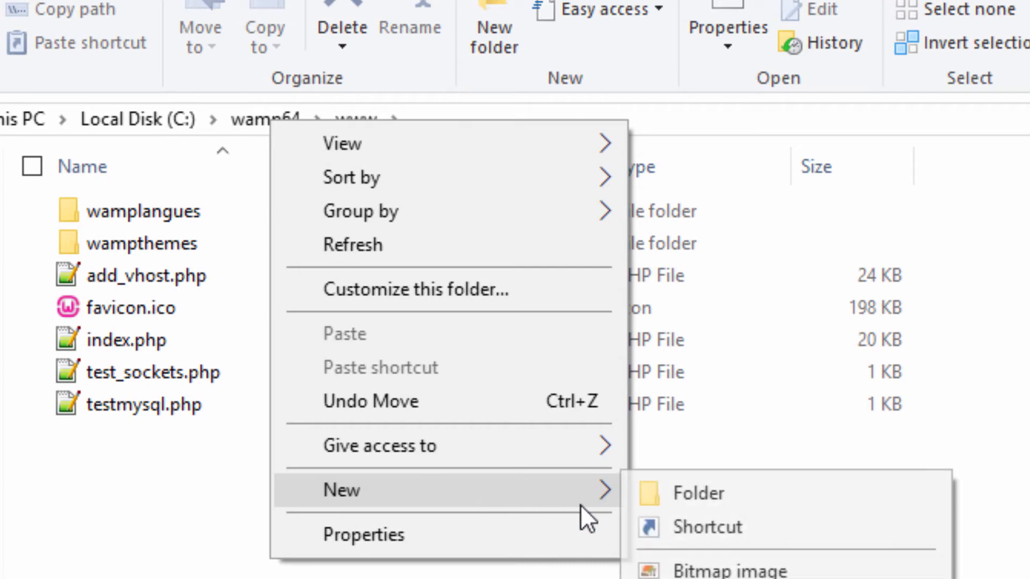
pyautogui.click(694, 496)
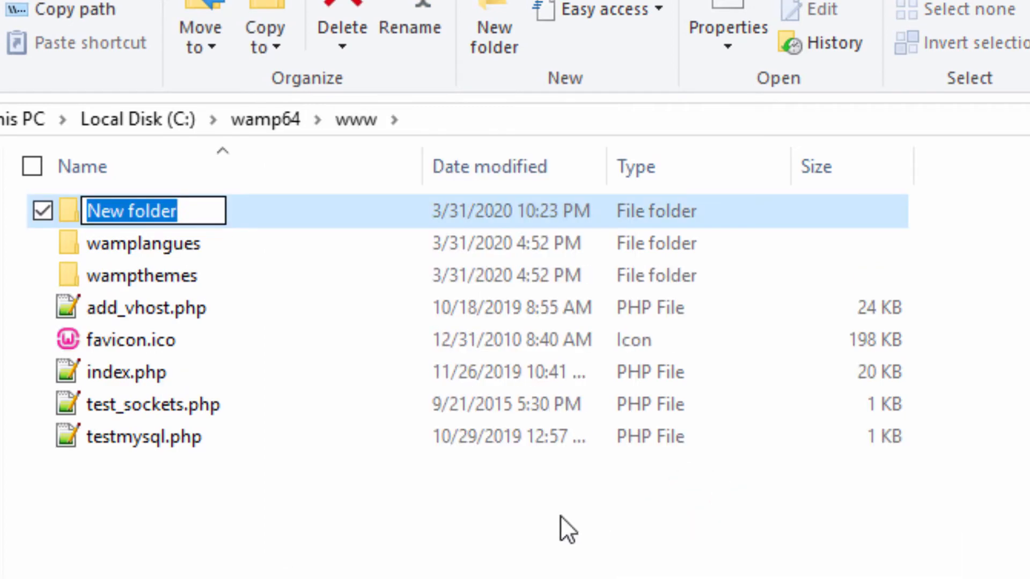
pyautogui.write('my')
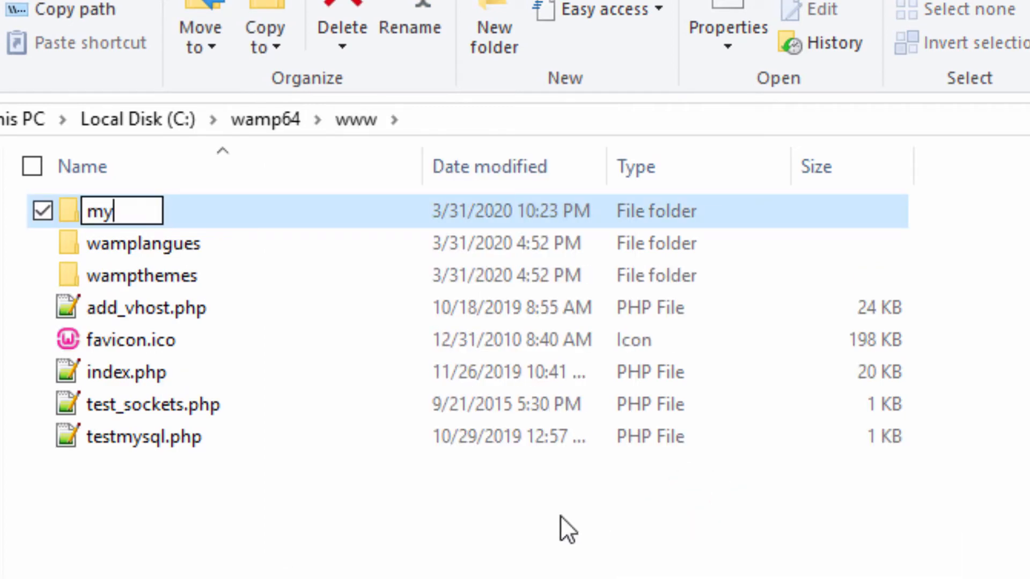
pyautogui.write('website')
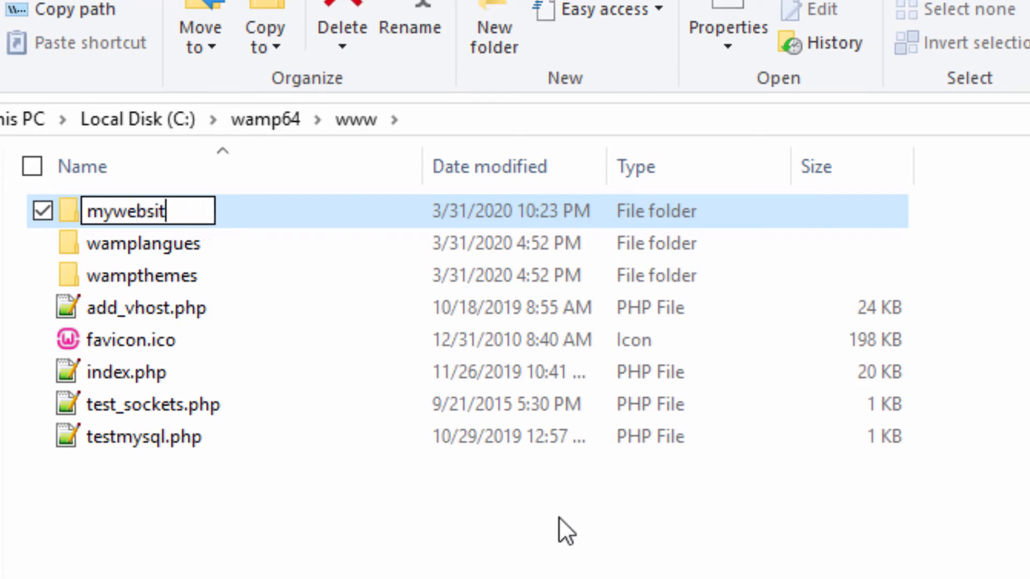
pyautogui.press('Return')
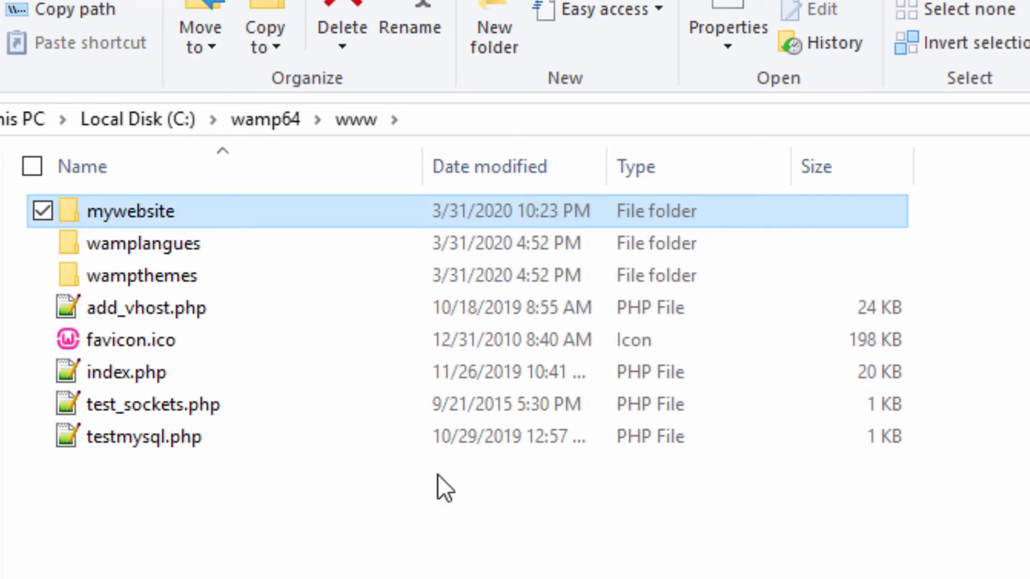
pyautogui.doubleClick(162, 211)
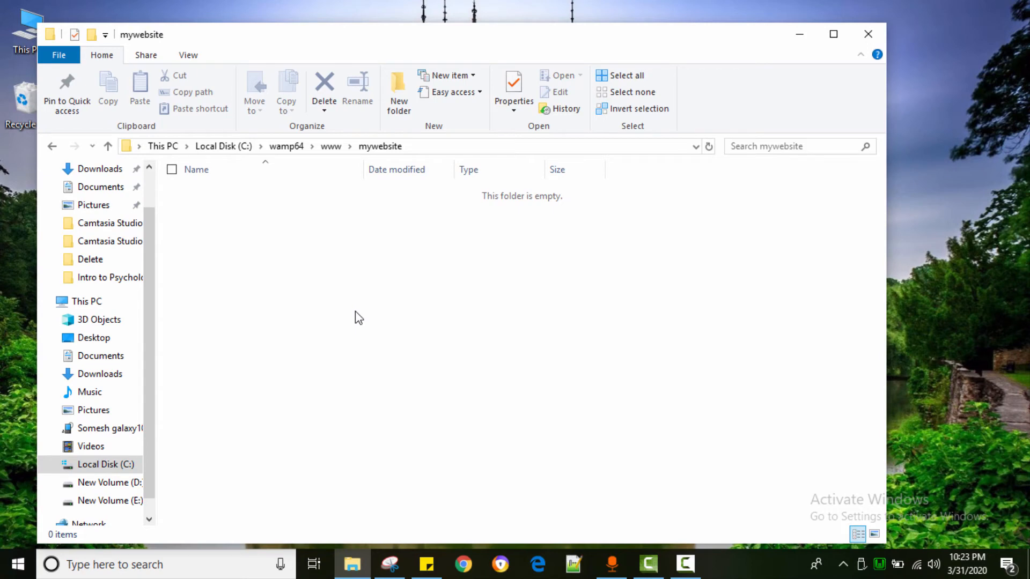
# Step: Switch to Notepad++ and write the opening <?php and closing ?> tags in the blank file, with an empty line between them
pyautogui.click(574, 566)
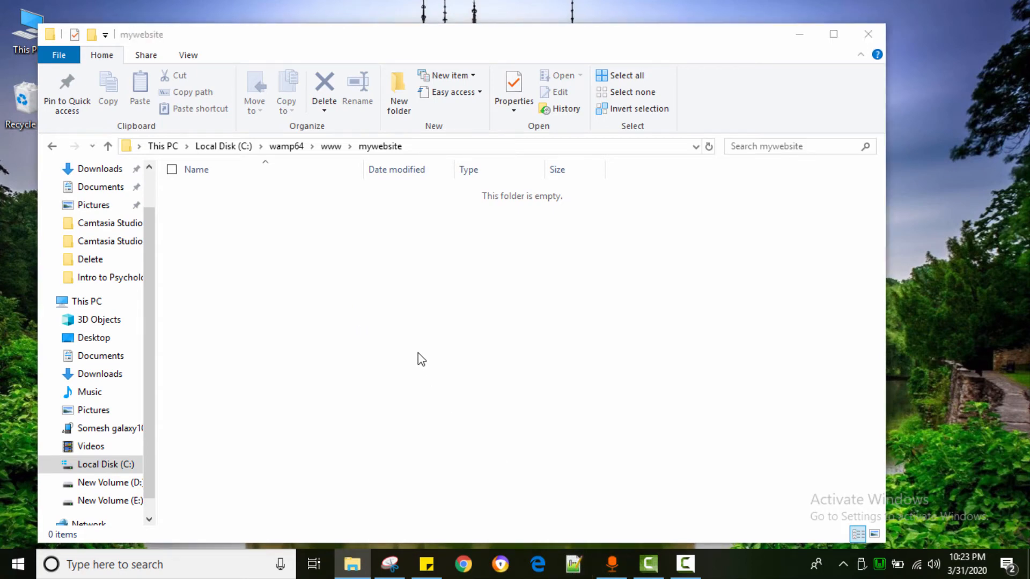
pyautogui.scroll(6, 299, 228)
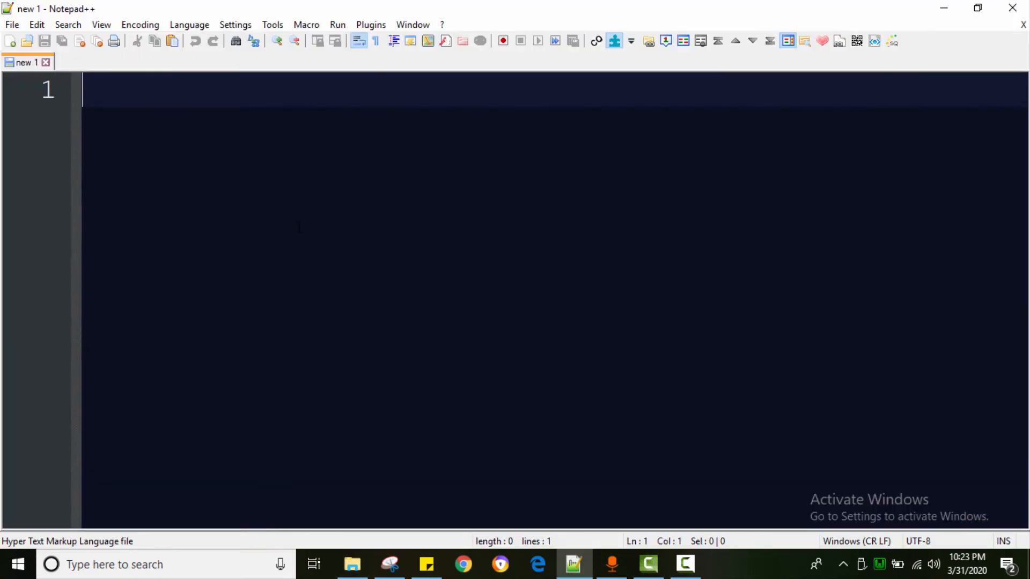
pyautogui.write('< ')
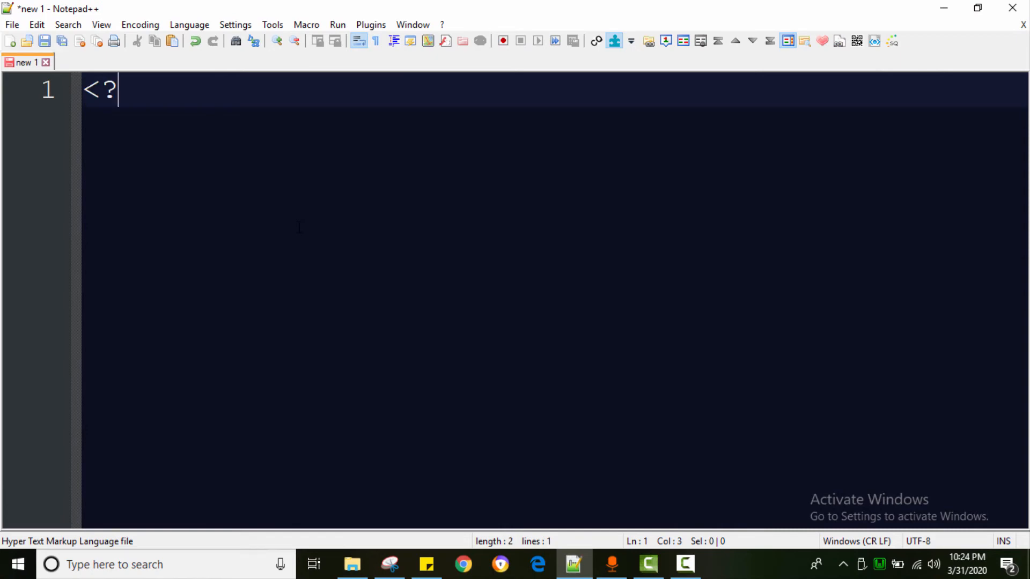
pyautogui.write('php')
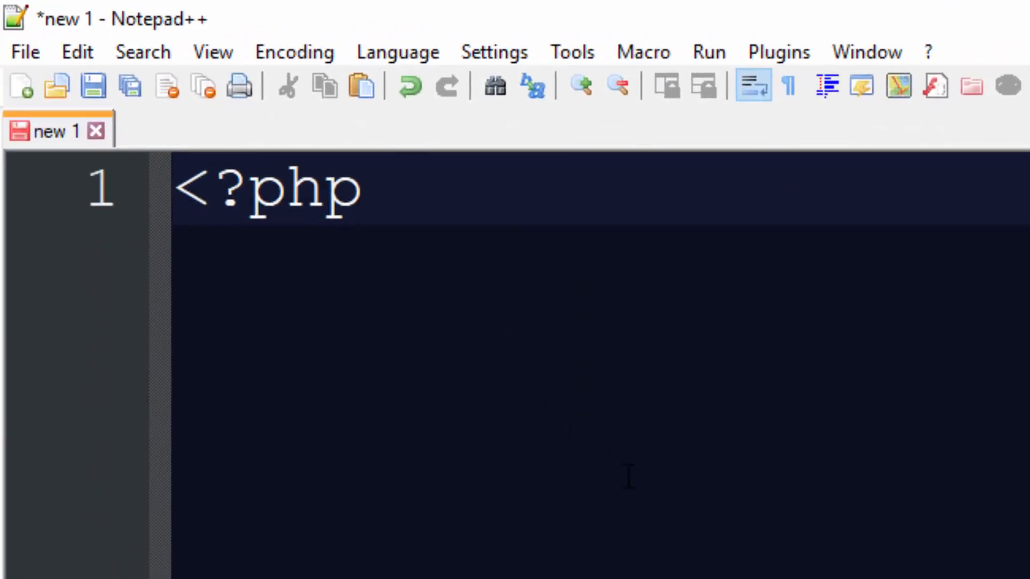
pyautogui.press('Return')
pyautogui.press('Return')
pyautogui.write('?>')
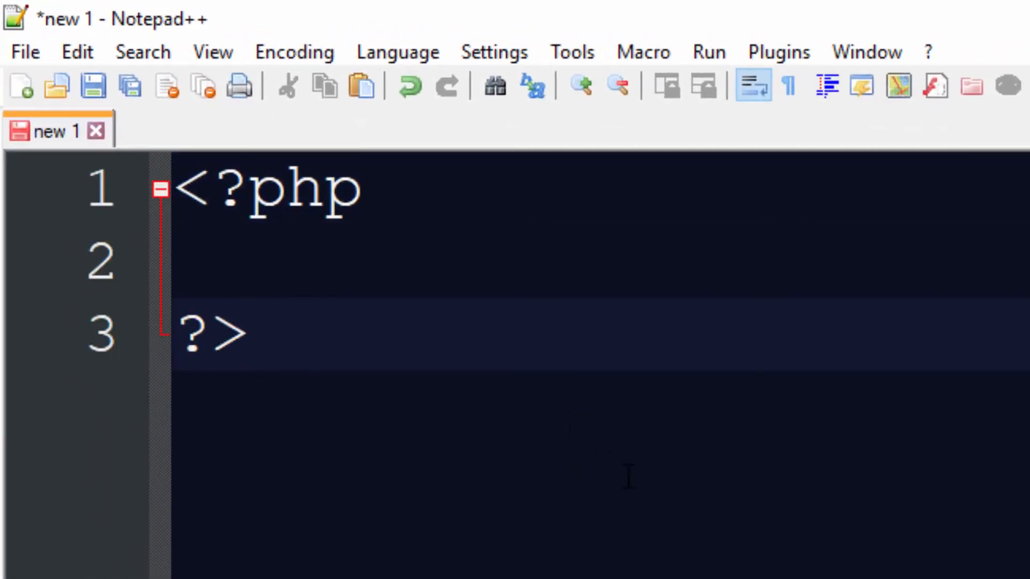
# Step: Add the statement echo "Hello PHP!"; on the empty line between the PHP tags
pyautogui.click(248, 265)
pyautogui.write('echo ""')
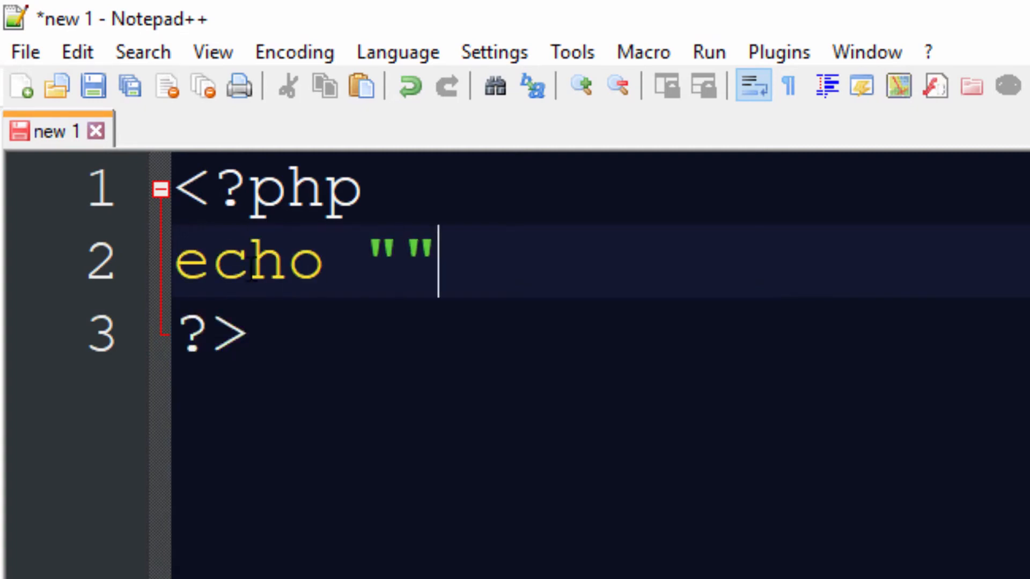
pyautogui.write(';')
pyautogui.press('Left')
pyautogui.press('Left')
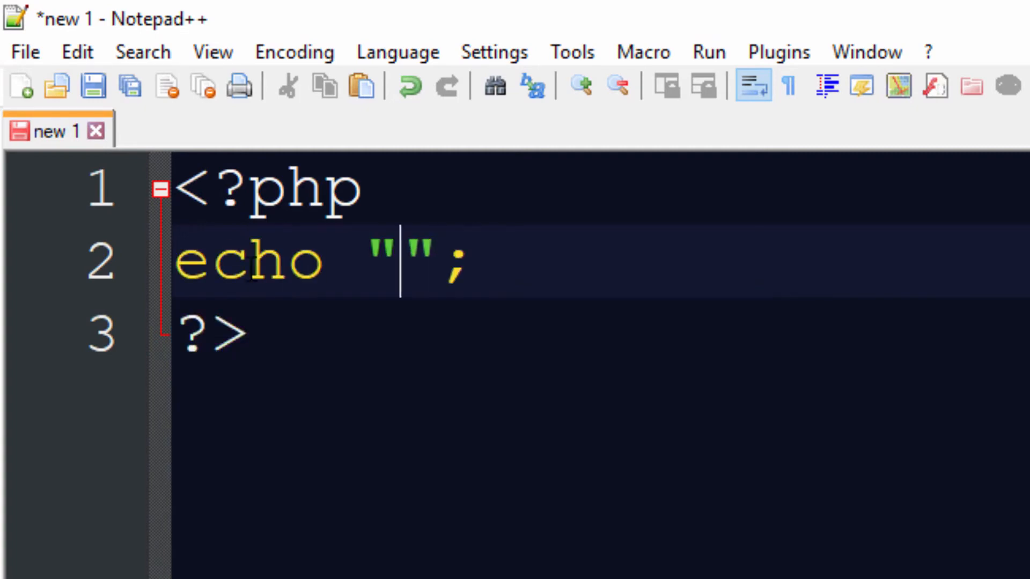
pyautogui.write('Hello PHP')
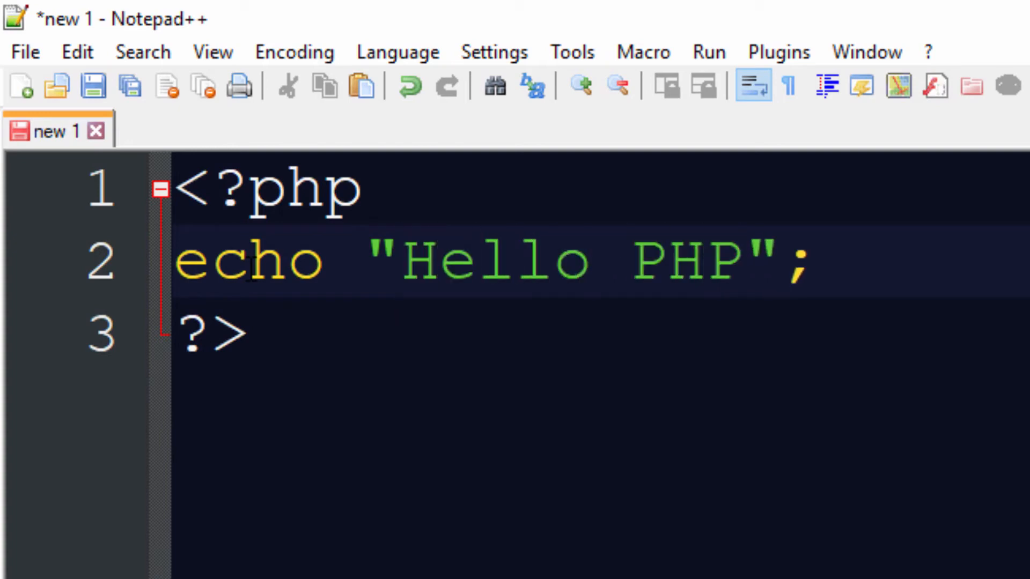
pyautogui.write('!')
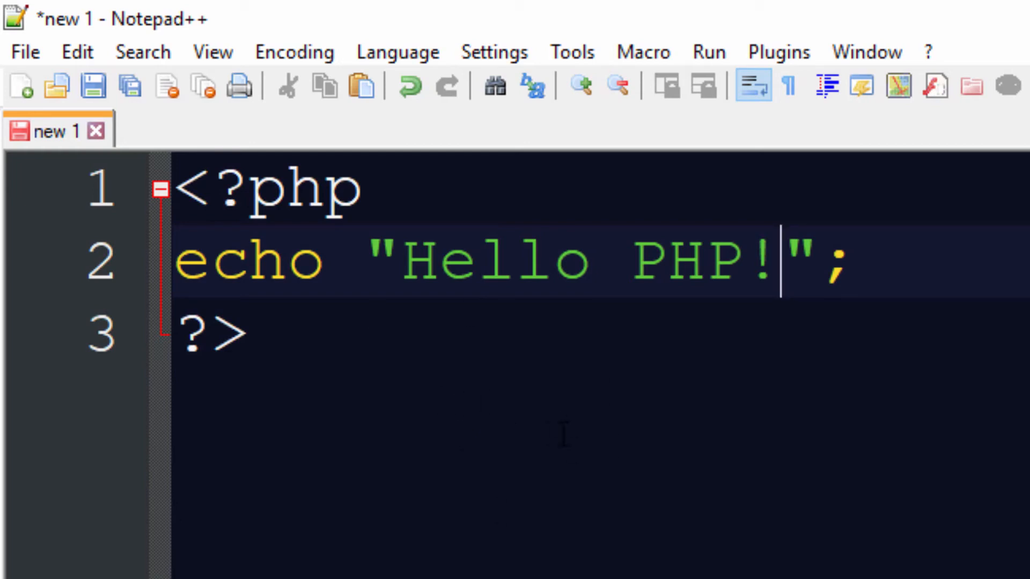
# Step: Save the file as test.php in C:\wamp64\www\mywebsite
pyautogui.click(24, 54)
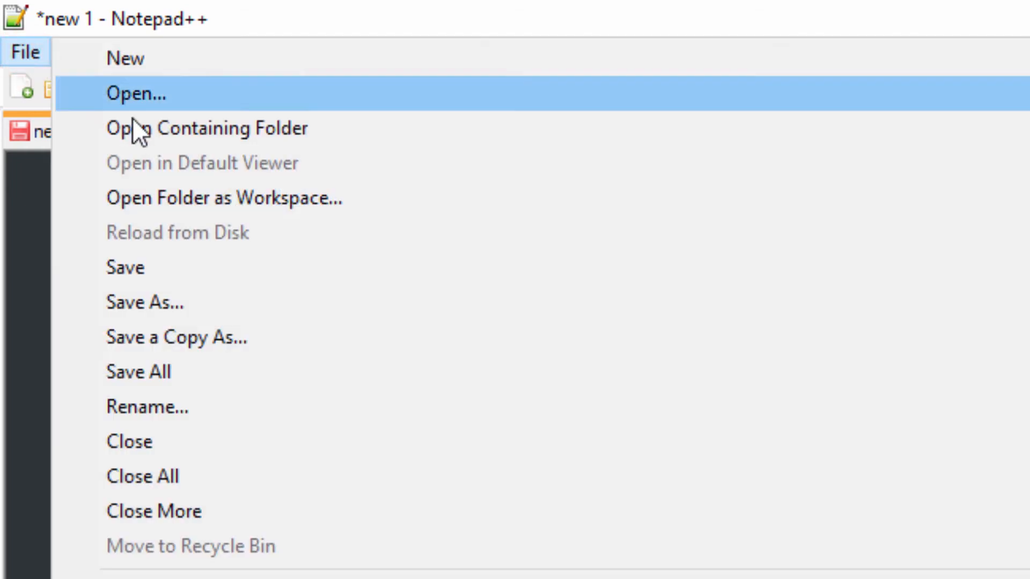
pyautogui.click(204, 300)
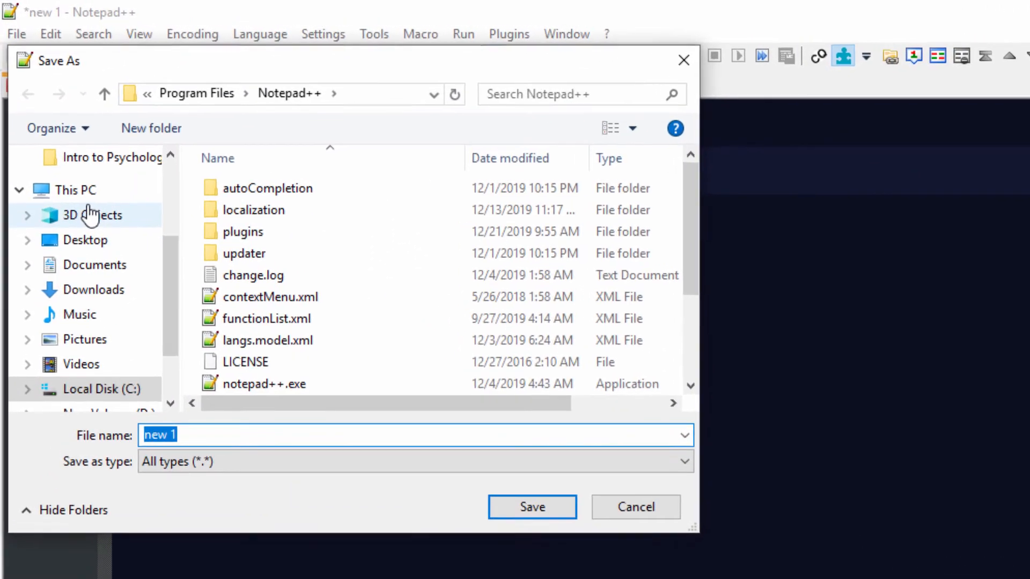
pyautogui.click(55, 138)
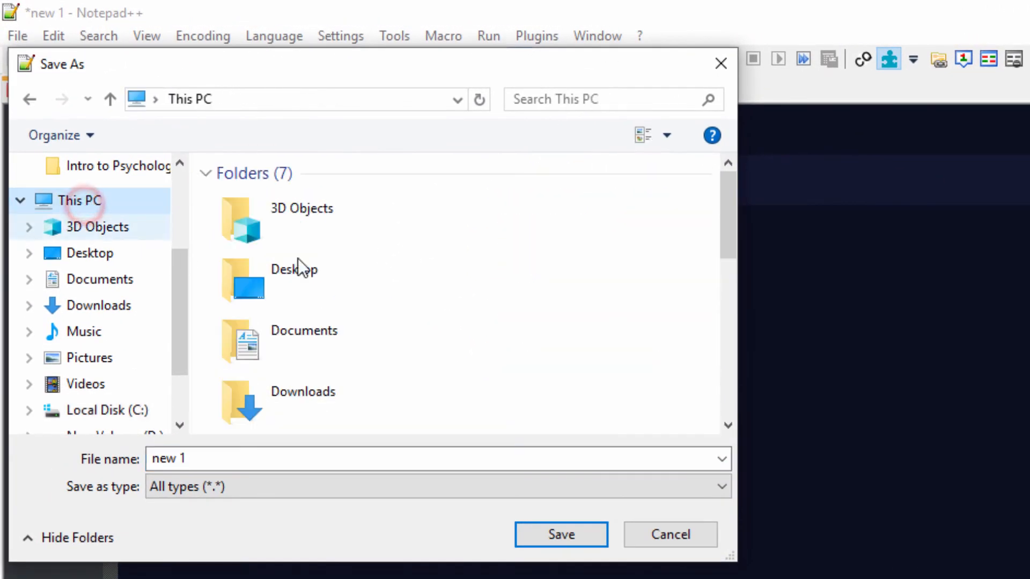
pyautogui.scroll(-5, 352, 300)
pyautogui.doubleClick(356, 220)
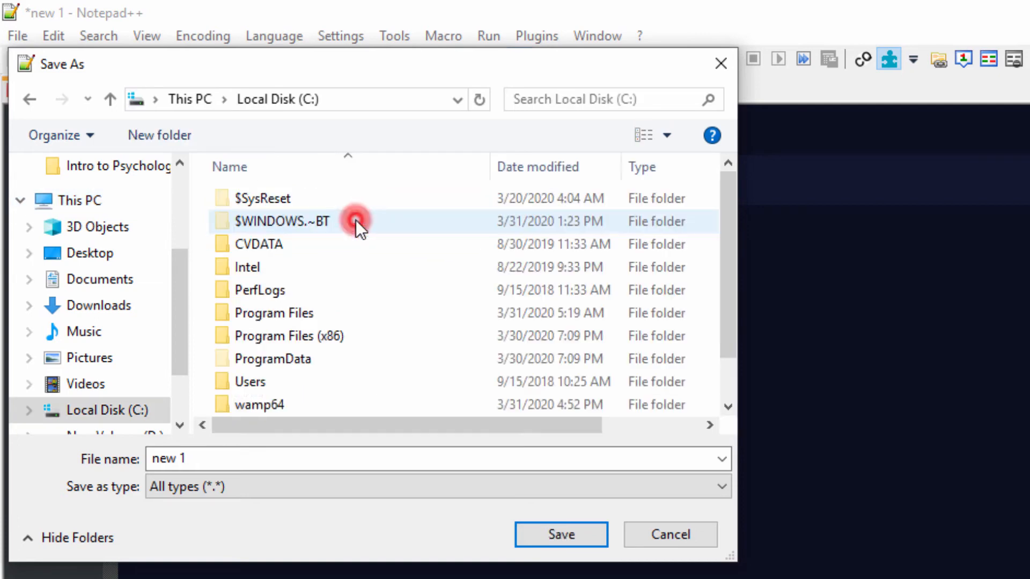
pyautogui.scroll(-1, 358, 220)
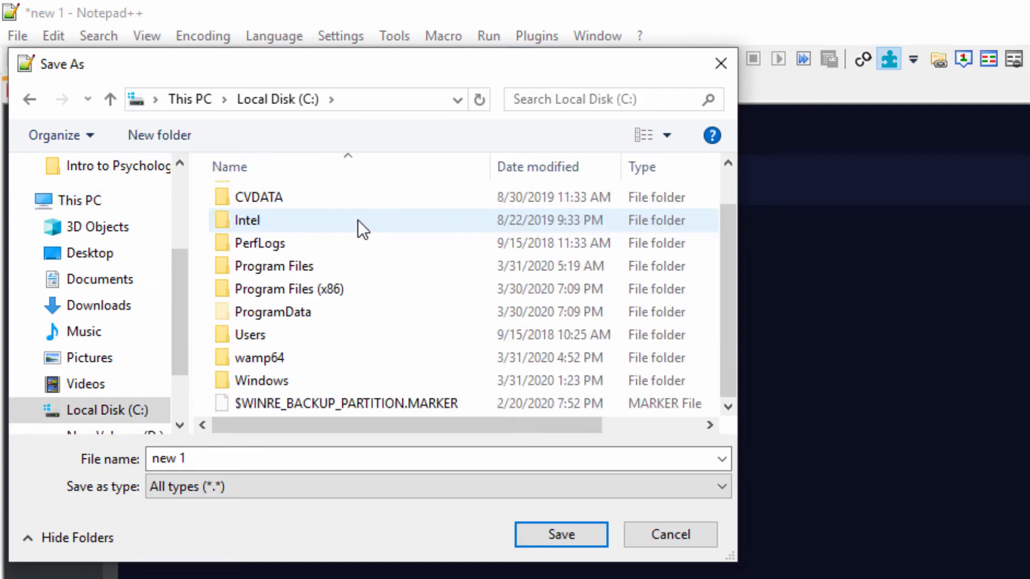
pyautogui.doubleClick(257, 359)
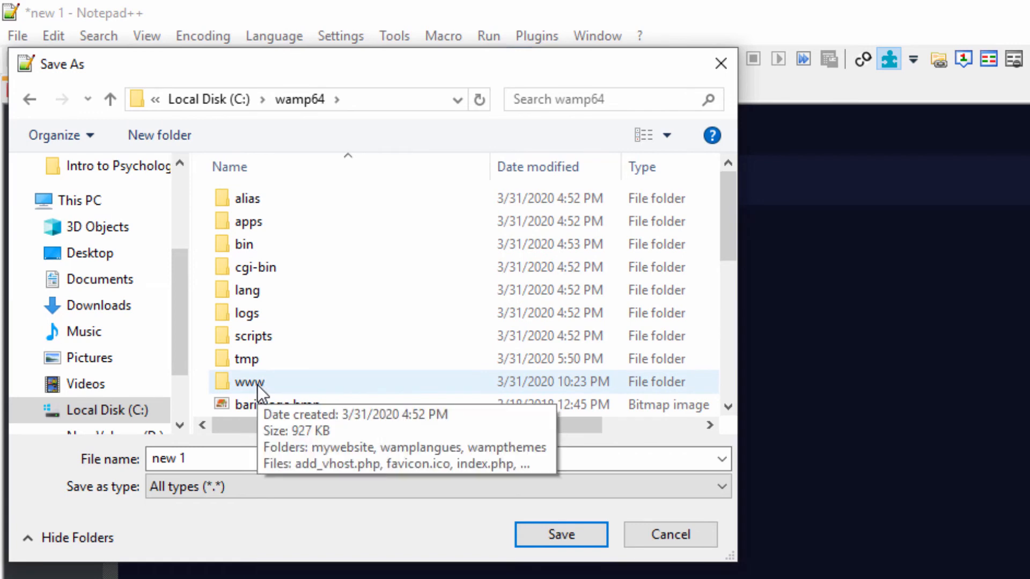
pyautogui.doubleClick(256, 384)
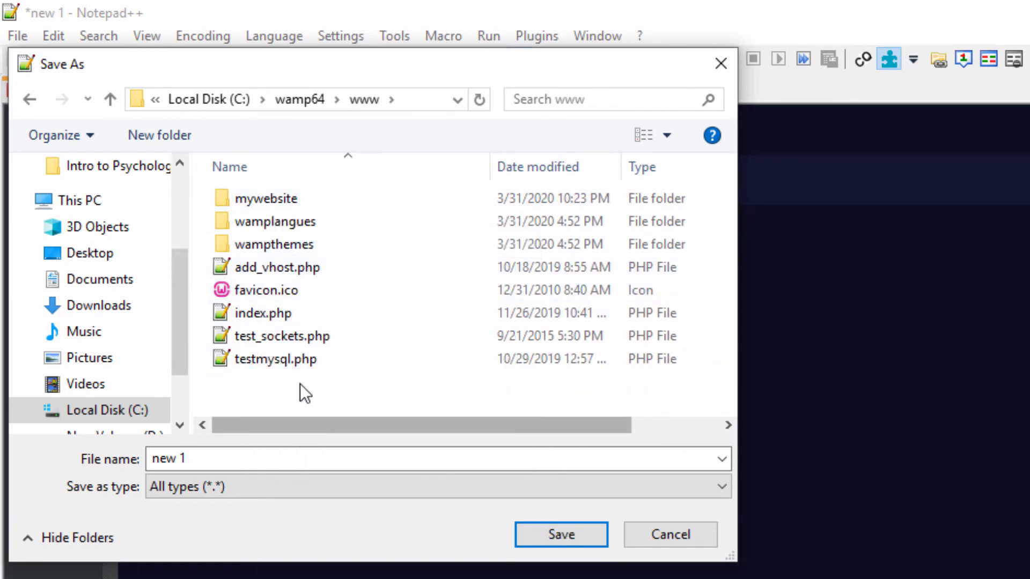
pyautogui.doubleClick(250, 202)
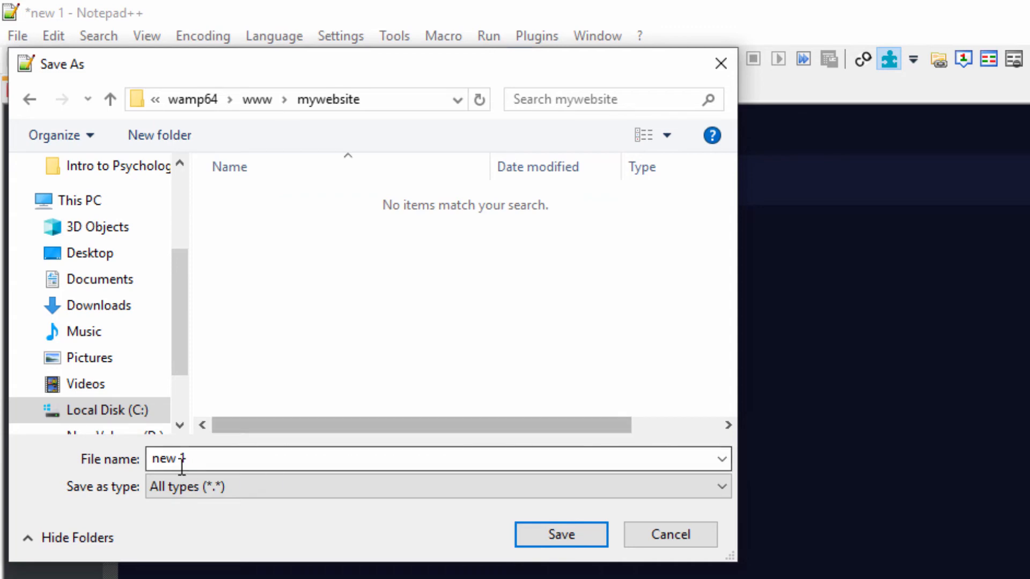
pyautogui.click(197, 459)
pyautogui.write('test.php')
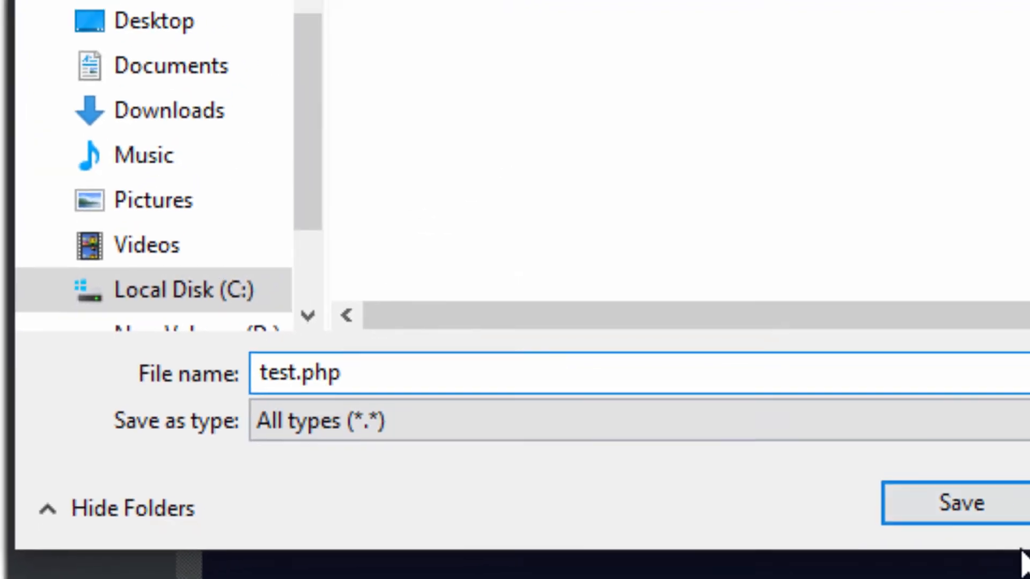
pyautogui.click(643, 528)
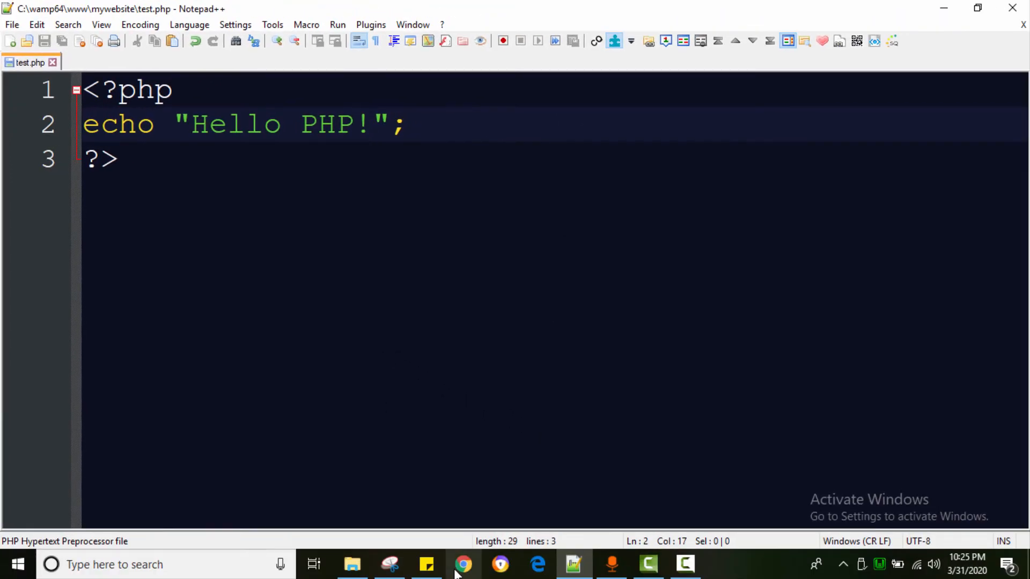
# Step: Switch to Chrome, load localhost, and look over the WampServer homepage
pyautogui.click(459, 569)
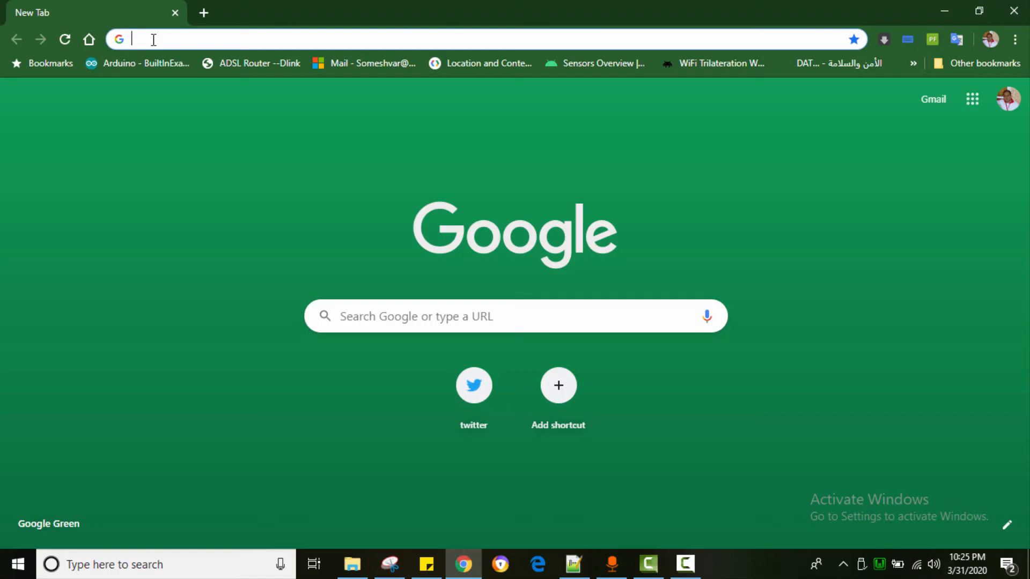
pyautogui.click(154, 40)
pyautogui.write('loca')
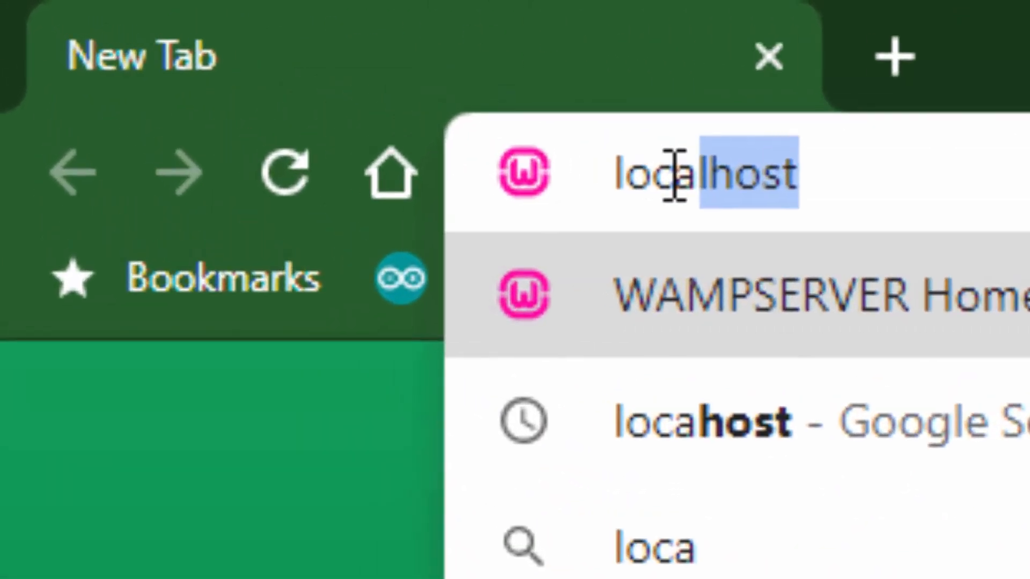
pyautogui.write('lhost')
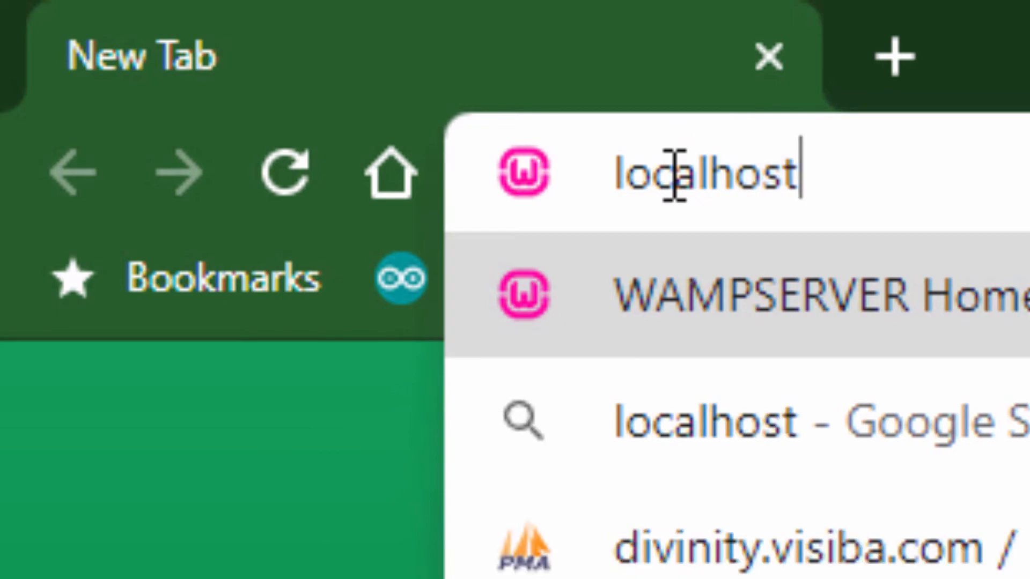
pyautogui.press('Return')
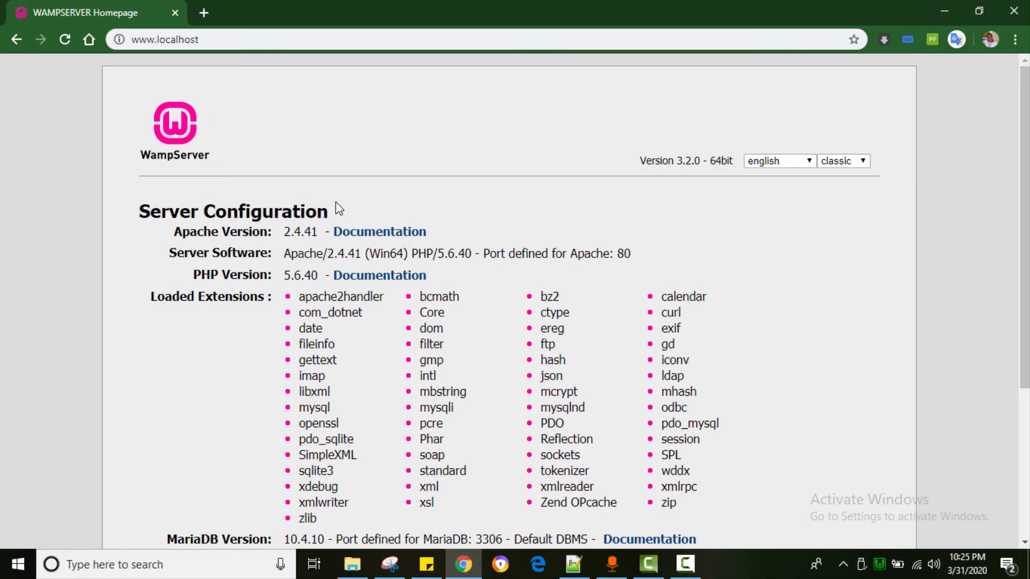
pyautogui.scroll(-3, 437, 443)
pyautogui.scroll(3, 377, 179)
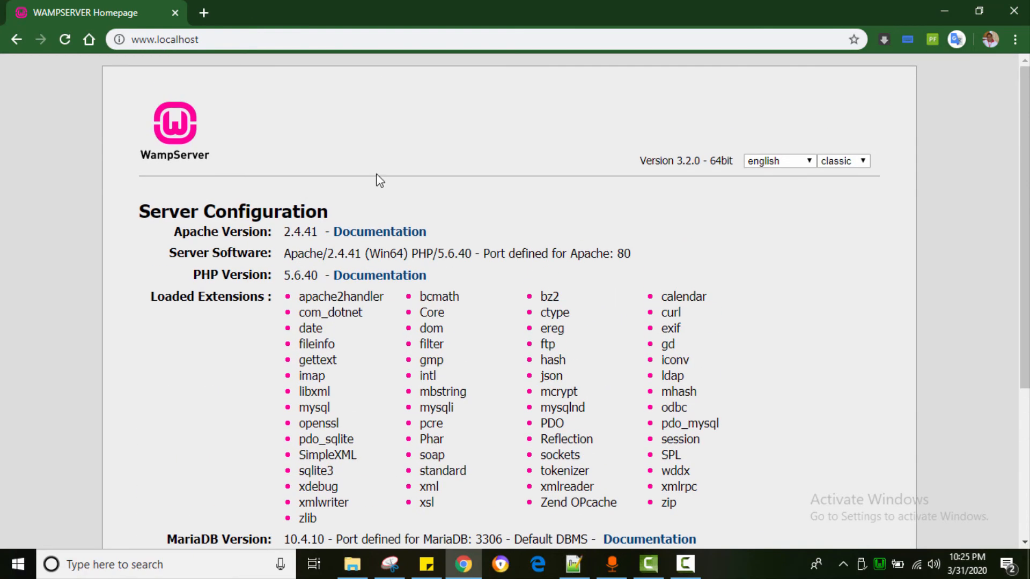
pyautogui.click(207, 39)
pyautogui.click(215, 39)
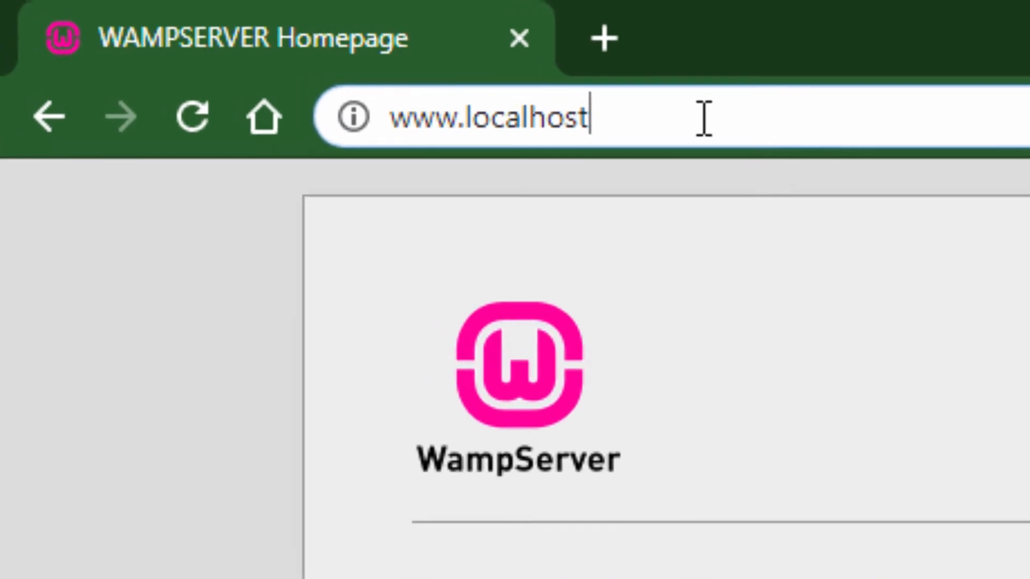
pyautogui.write('/')
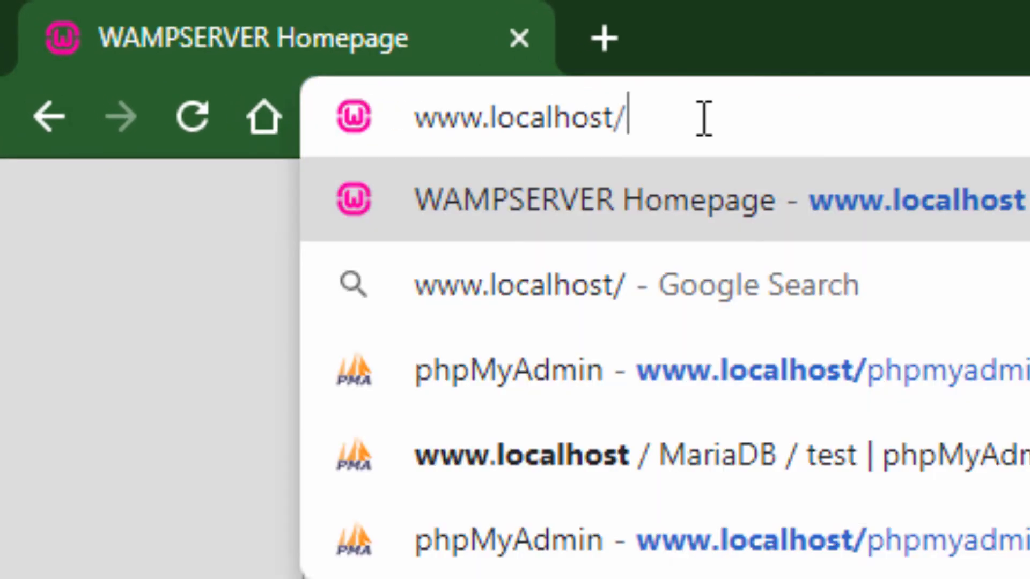
pyautogui.write('we')
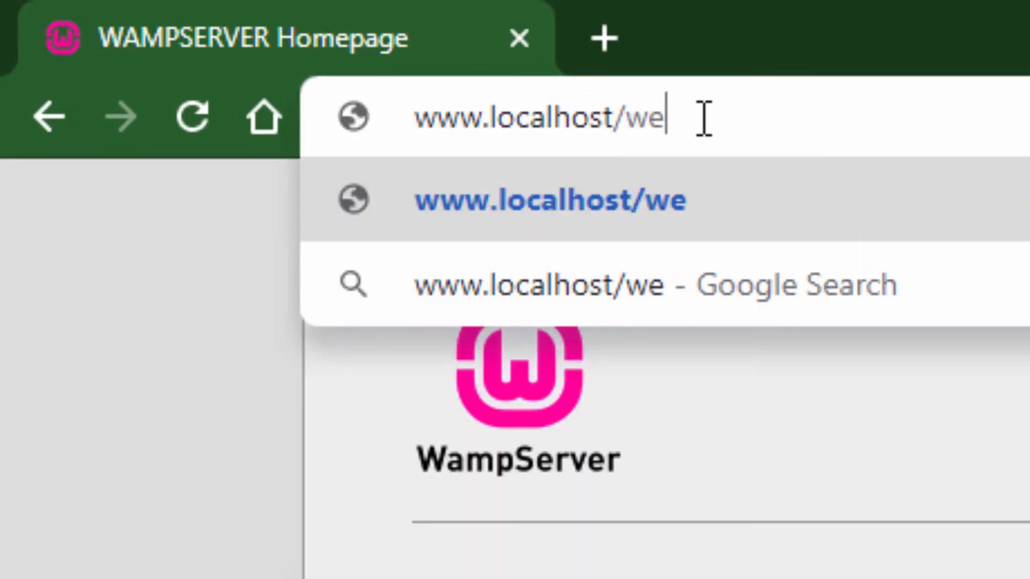
pyautogui.press('BackSpace')
pyautogui.press('BackSpace')
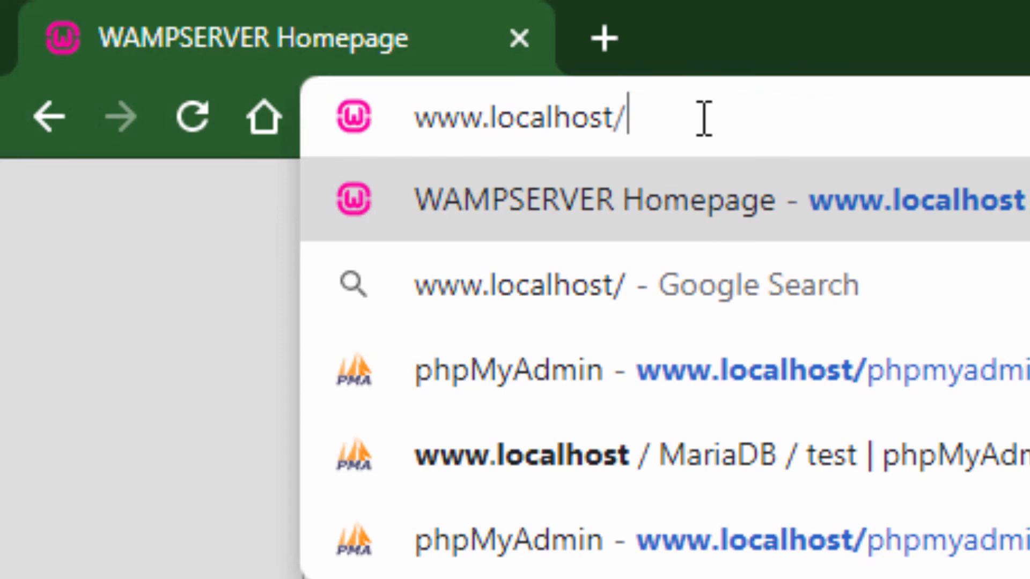
pyautogui.write('mywebsi')
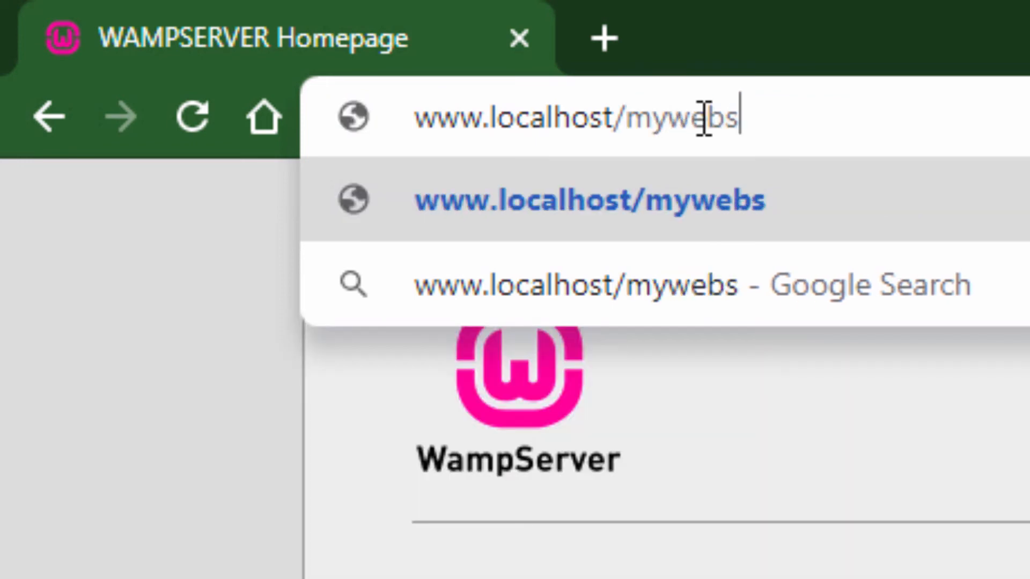
pyautogui.write('te')
pyautogui.press('Return')
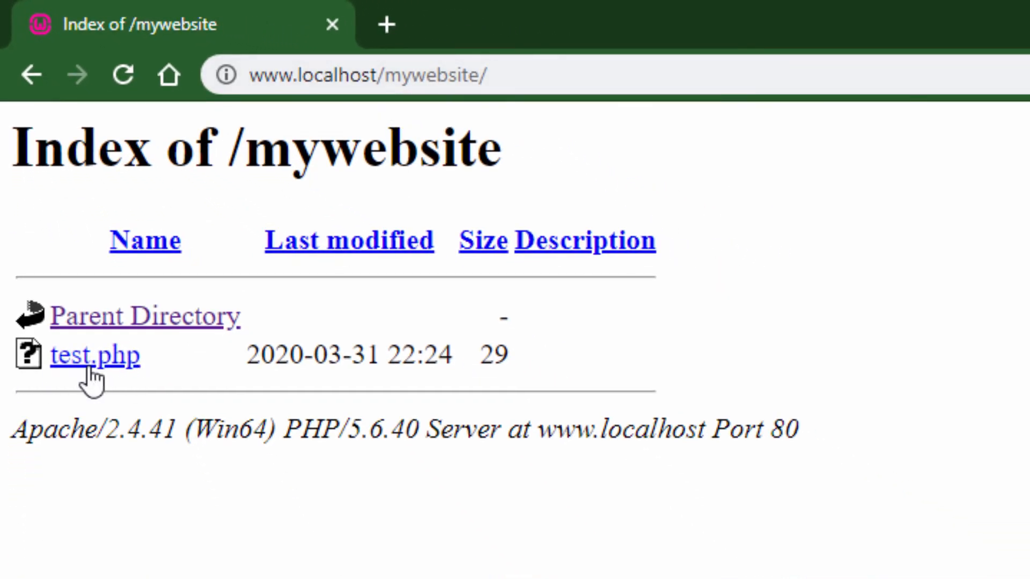
pyautogui.click(106, 358)
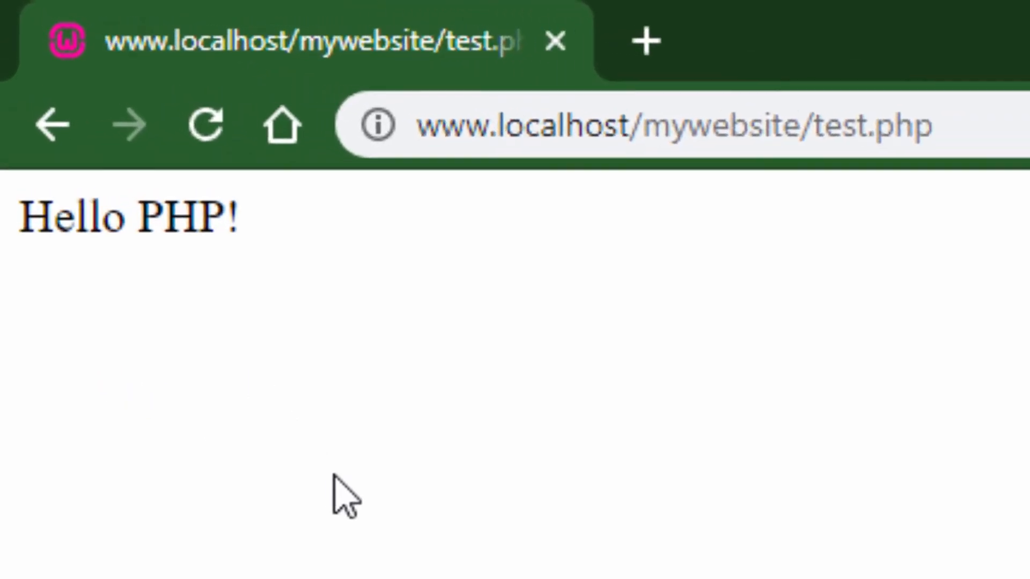
# Step: Enlarge the test.php page and highlight the host, the mywebsite folder and the file name in its address in turn
pyautogui.keyDown('ctrl'); pyautogui.scroll(7, 334, 475); pyautogui.keyUp('ctrl')
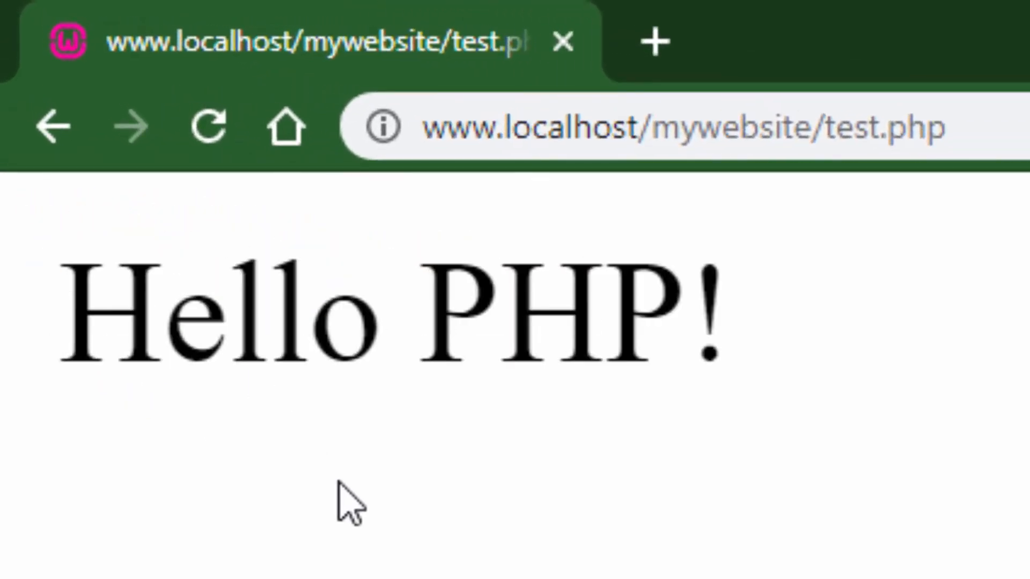
pyautogui.keyDown('ctrl'); pyautogui.scroll(1, 338, 480); pyautogui.keyUp('ctrl')
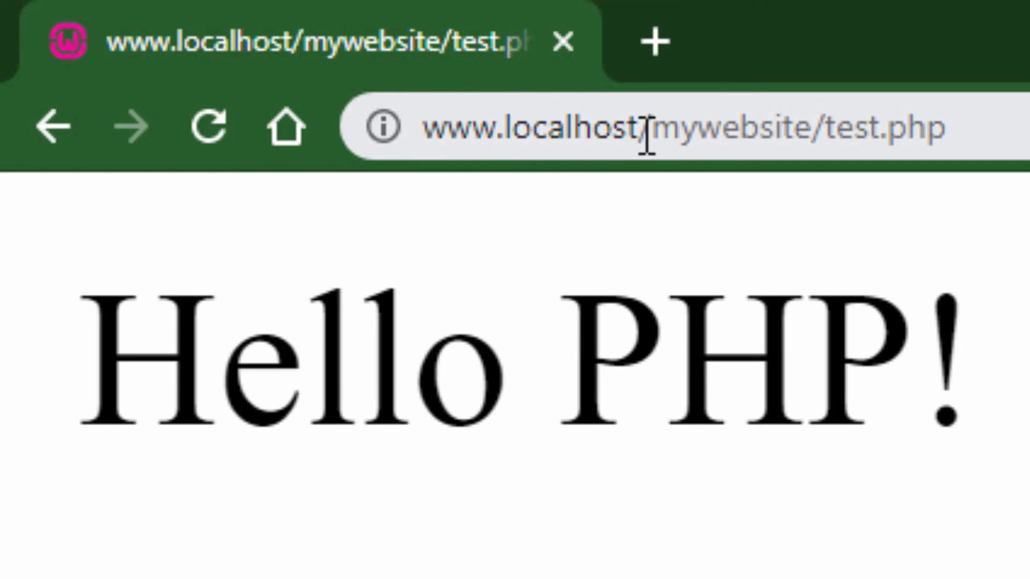
pyautogui.moveTo(646, 133); pyautogui.dragTo(391, 121)
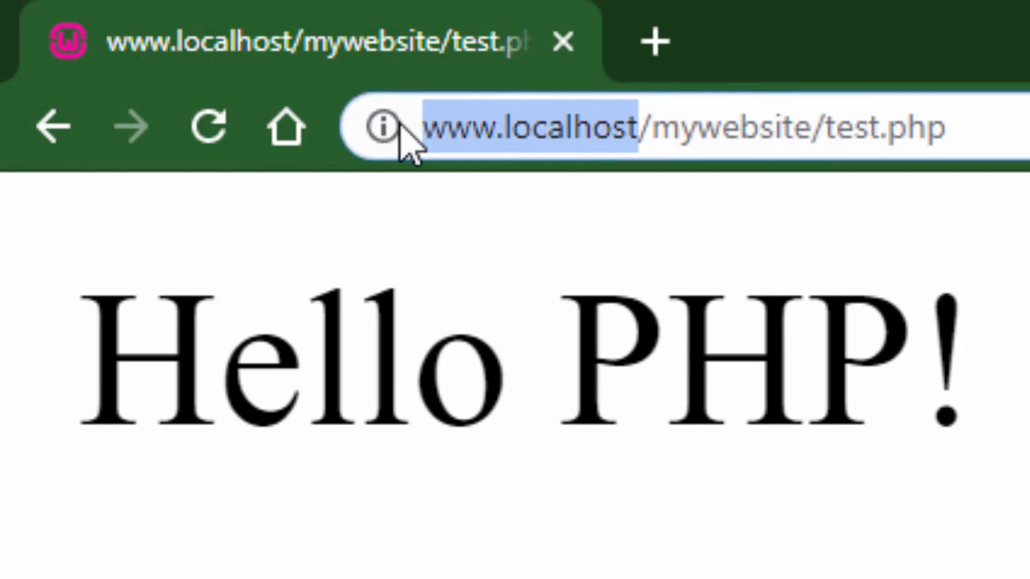
pyautogui.moveTo(811, 132); pyautogui.dragTo(654, 126)
pyautogui.moveTo(825, 127); pyautogui.dragTo(979, 124)
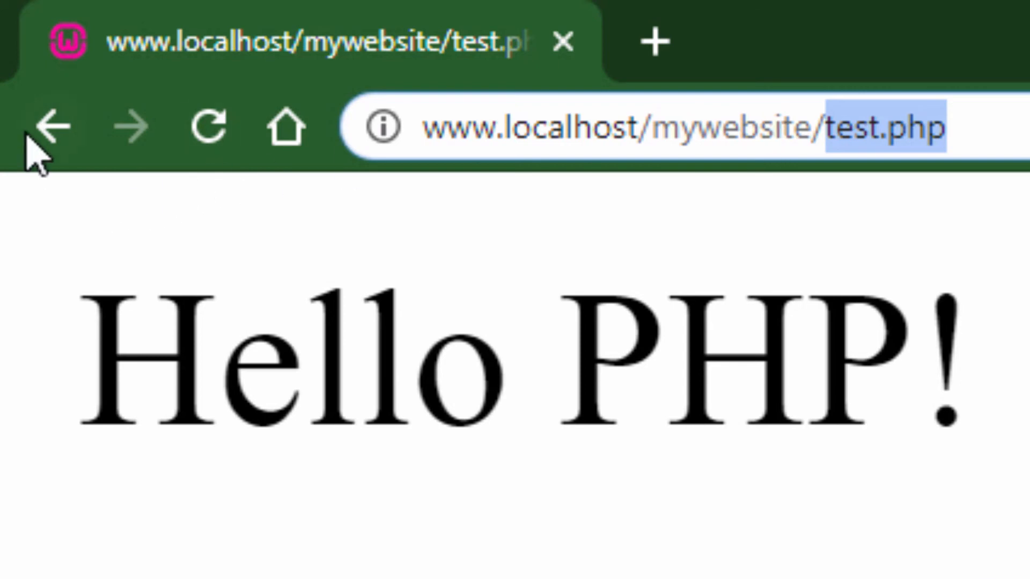
# Step: Load localhost in a new browser tab
pyautogui.click(663, 46)
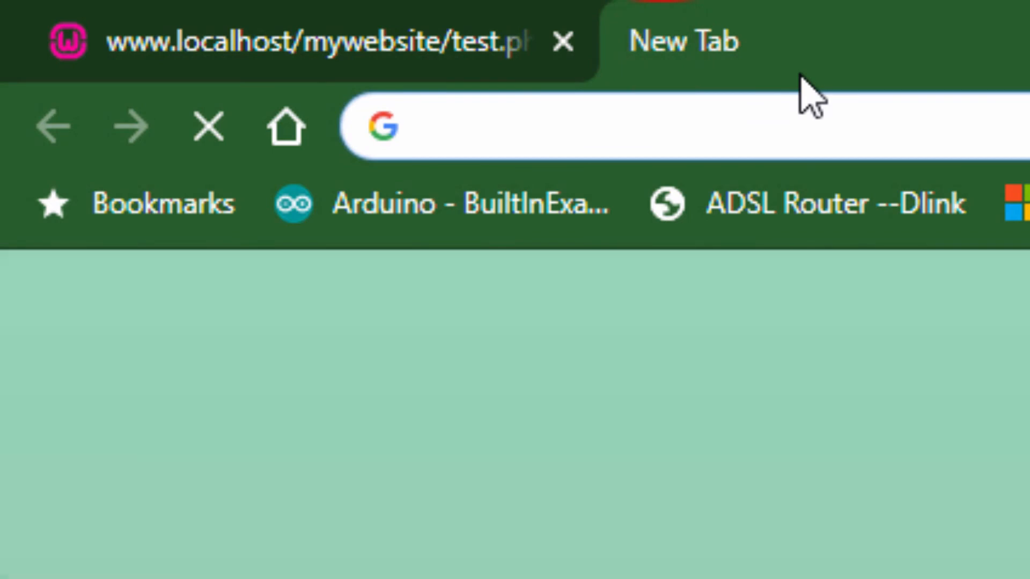
pyautogui.write('localhost')
pyautogui.press('Return')
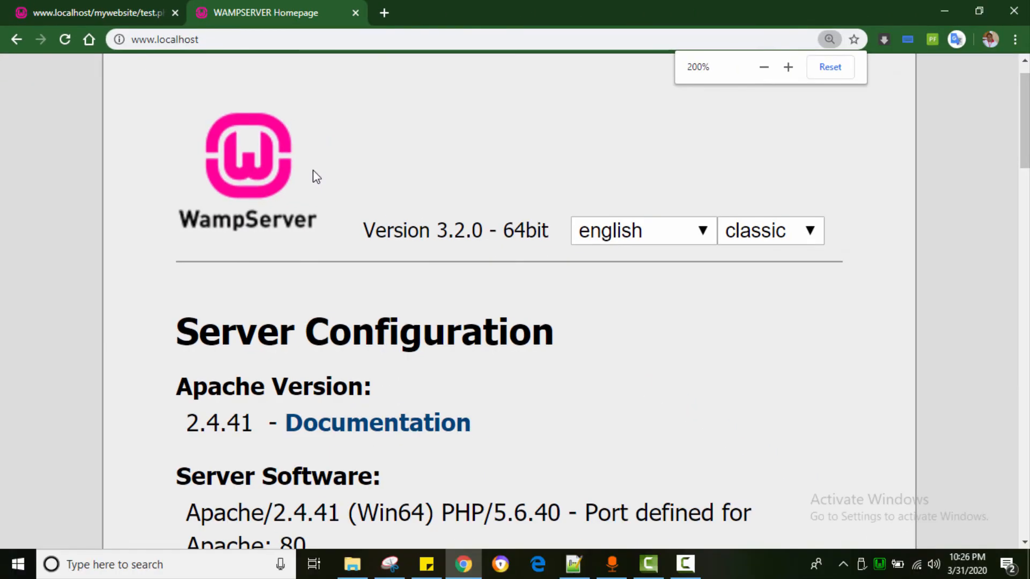
# Step: Reduce the page zoom of the WampServer homepage and open phpmyadmin from Your Aliases
pyautogui.scroll(-8, 314, 187)
pyautogui.scroll(-5, 309, 215)
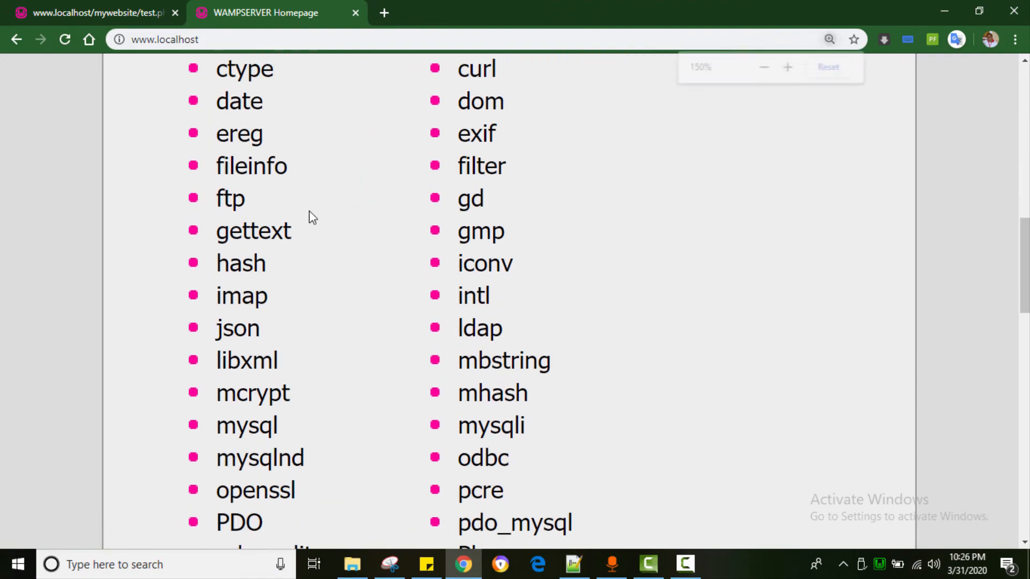
pyautogui.hotkey('ctrl', '-')
pyautogui.hotkey('ctrl', '-')
pyautogui.hotkey('ctrl', '-')
pyautogui.hotkey('ctrl', '-')
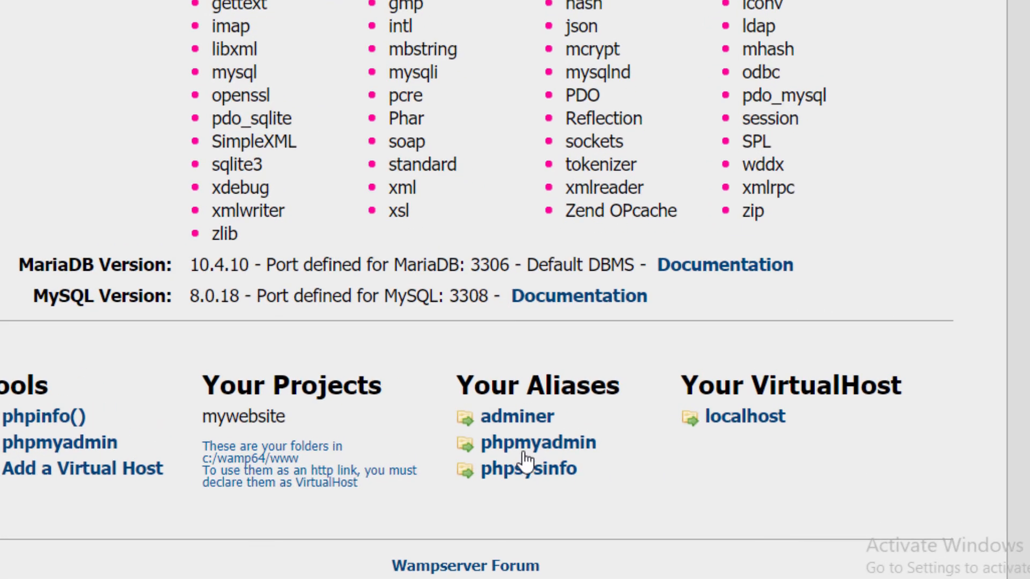
pyautogui.click(565, 423)
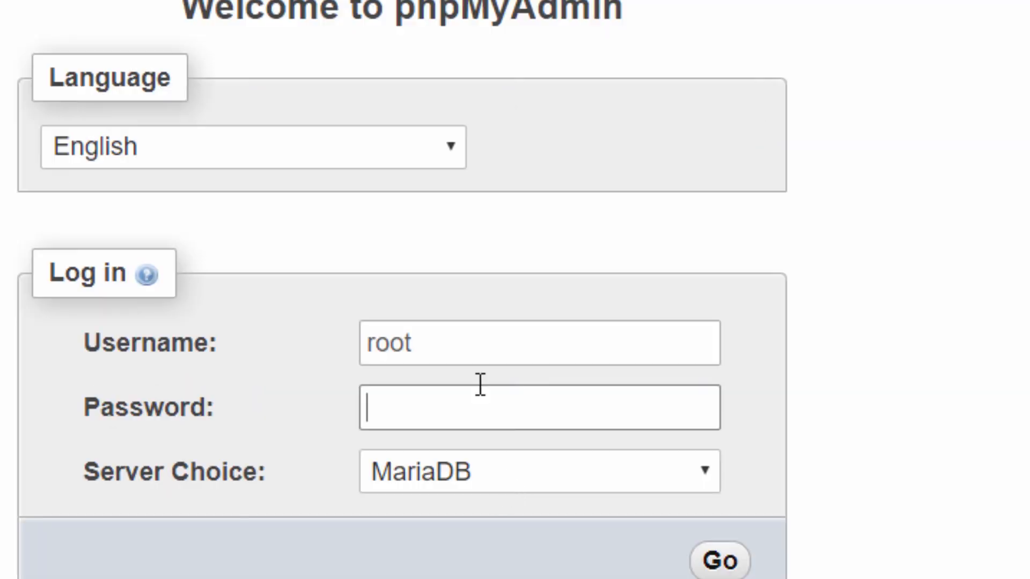
# Step: Examine the phpMyAdmin login form, highlighting the root username and the empty password field in turn
pyautogui.click(427, 344)
pyautogui.moveTo(426, 343); pyautogui.dragTo(352, 338)
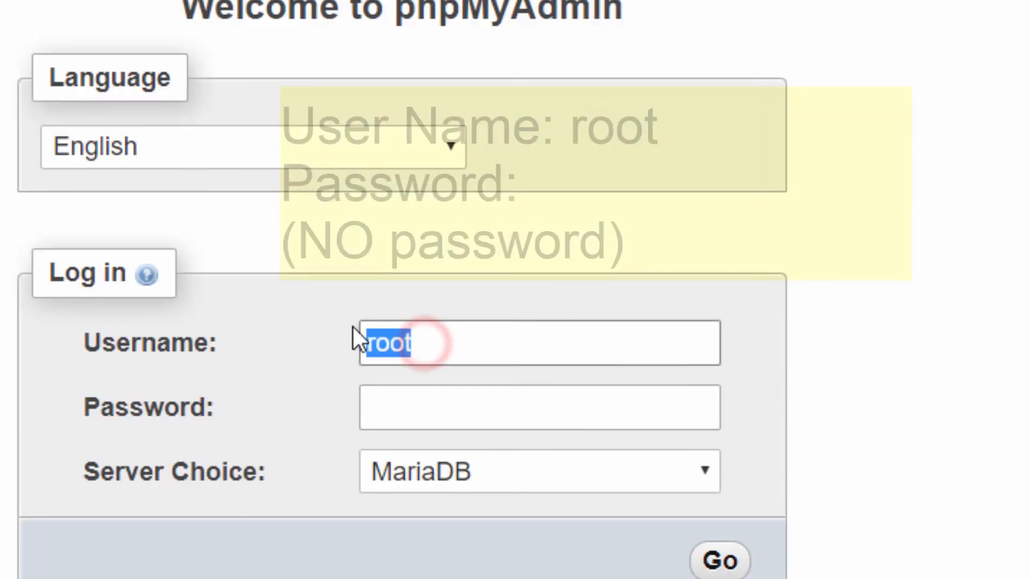
pyautogui.click(398, 417)
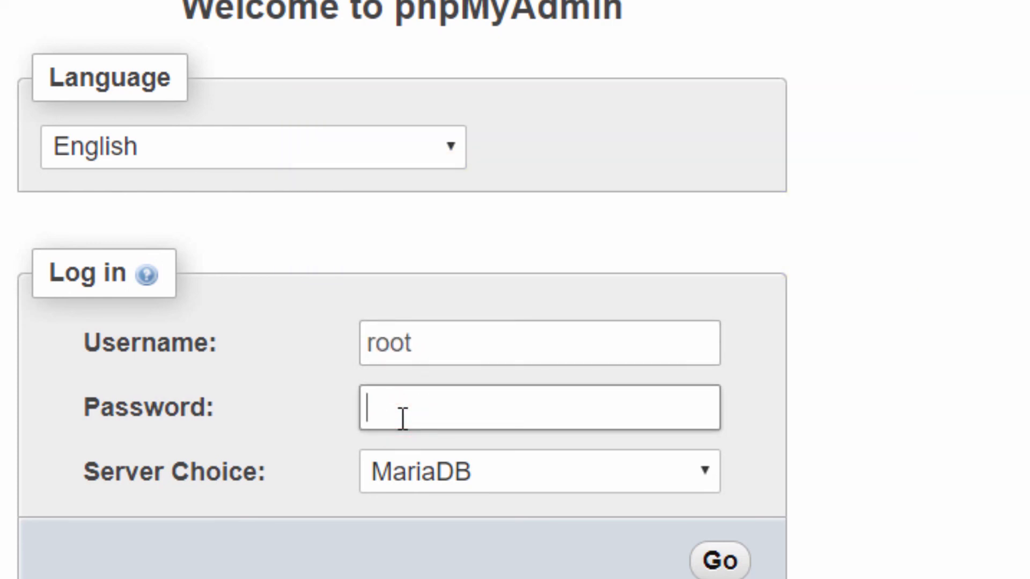
pyautogui.click(447, 341)
pyautogui.moveTo(448, 341); pyautogui.dragTo(350, 342)
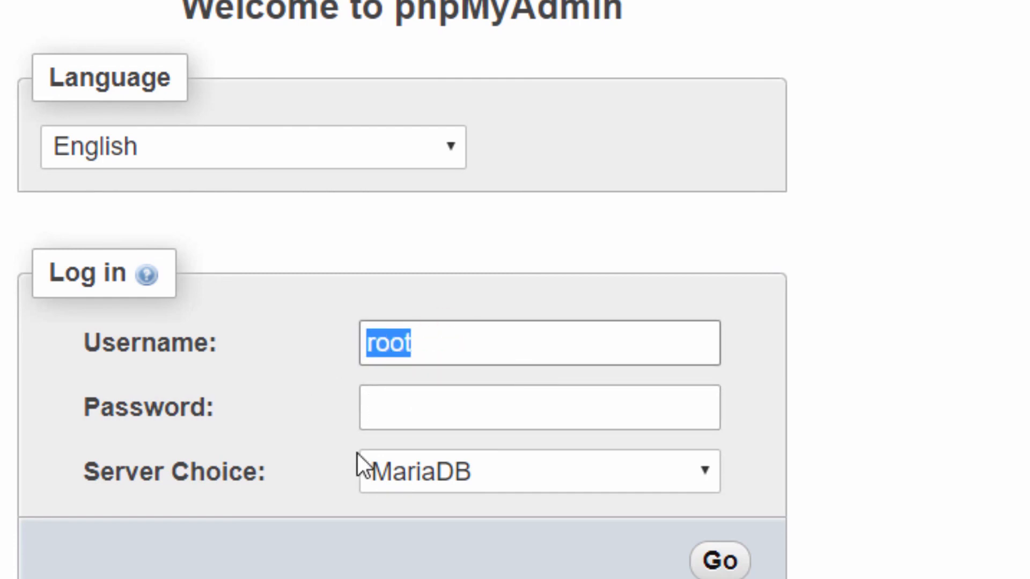
pyautogui.click(388, 413)
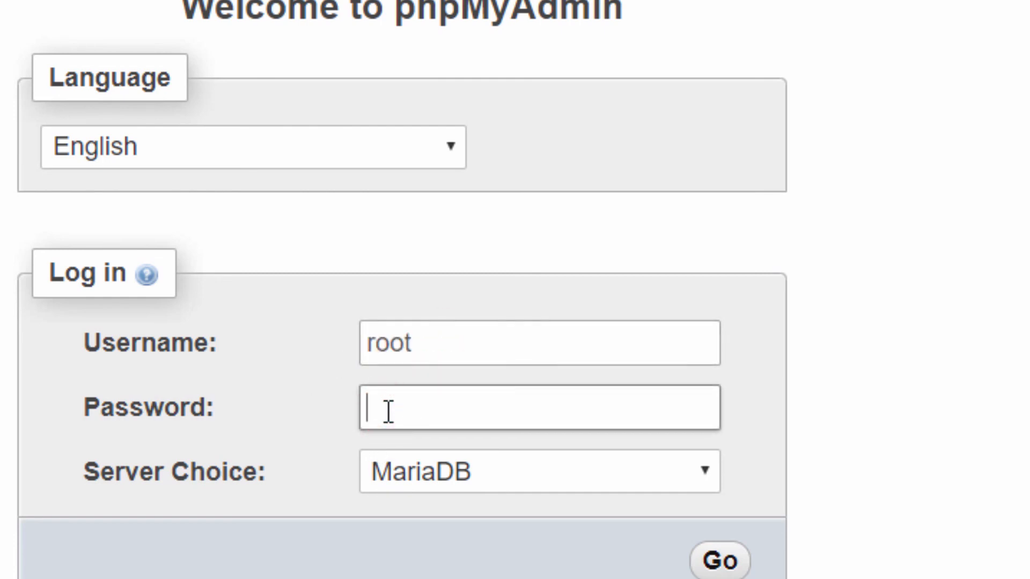
pyautogui.moveTo(434, 340); pyautogui.dragTo(348, 334)
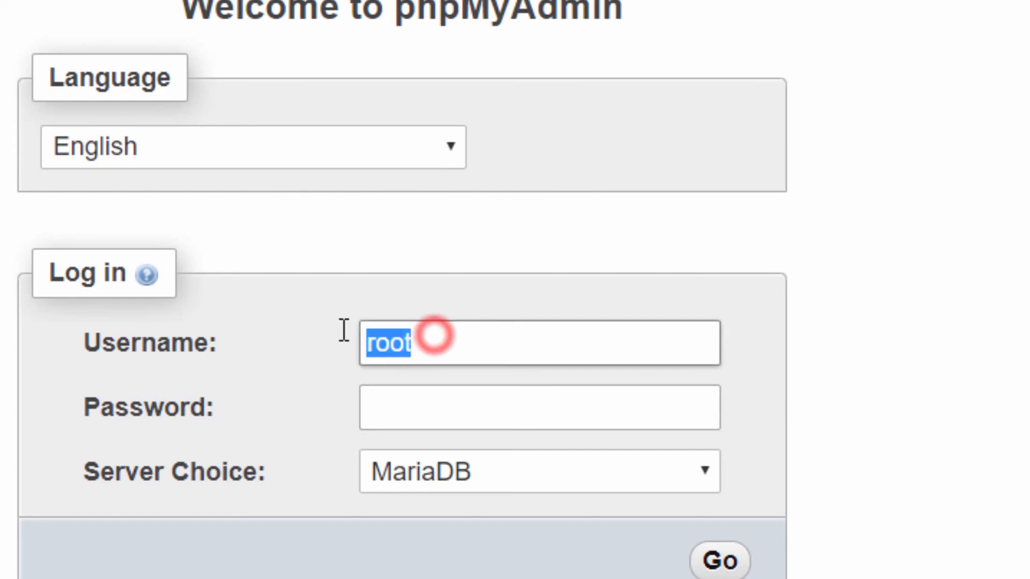
pyautogui.click(394, 415)
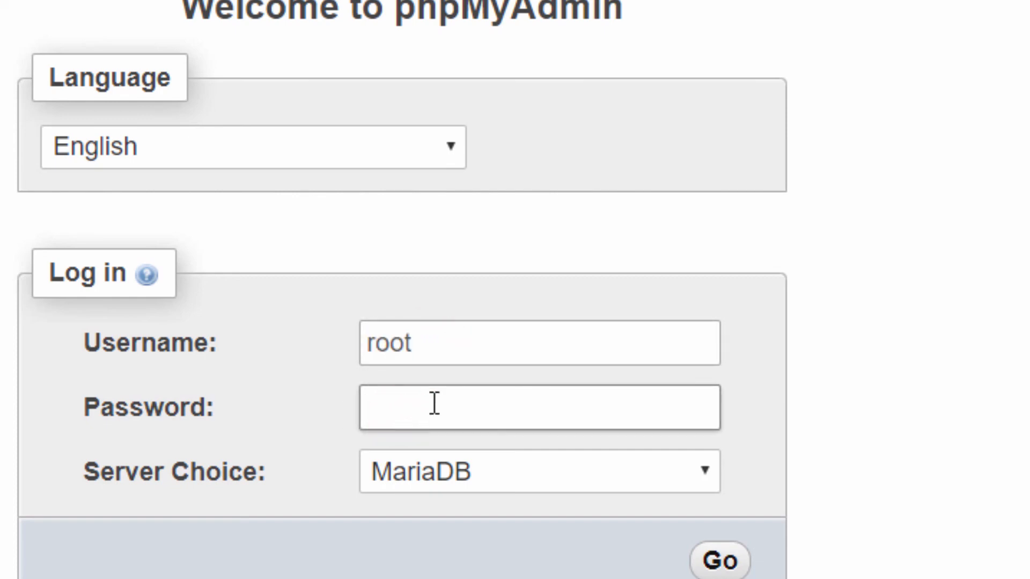
# Step: Try to log in to phpMyAdmin as root without a password, with MySQL as the server choice
pyautogui.click(446, 478)
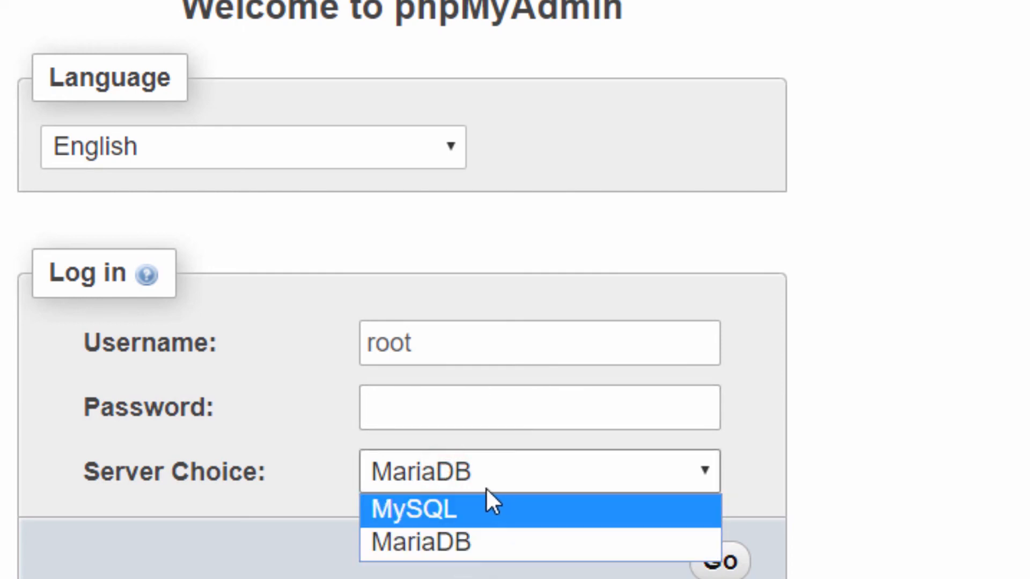
pyautogui.click(417, 513)
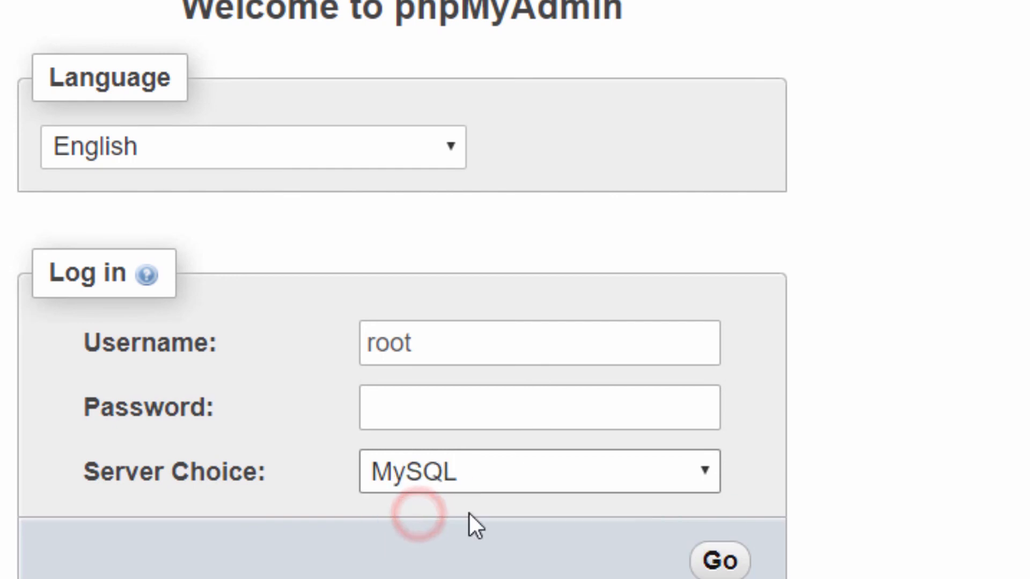
pyautogui.click(719, 560)
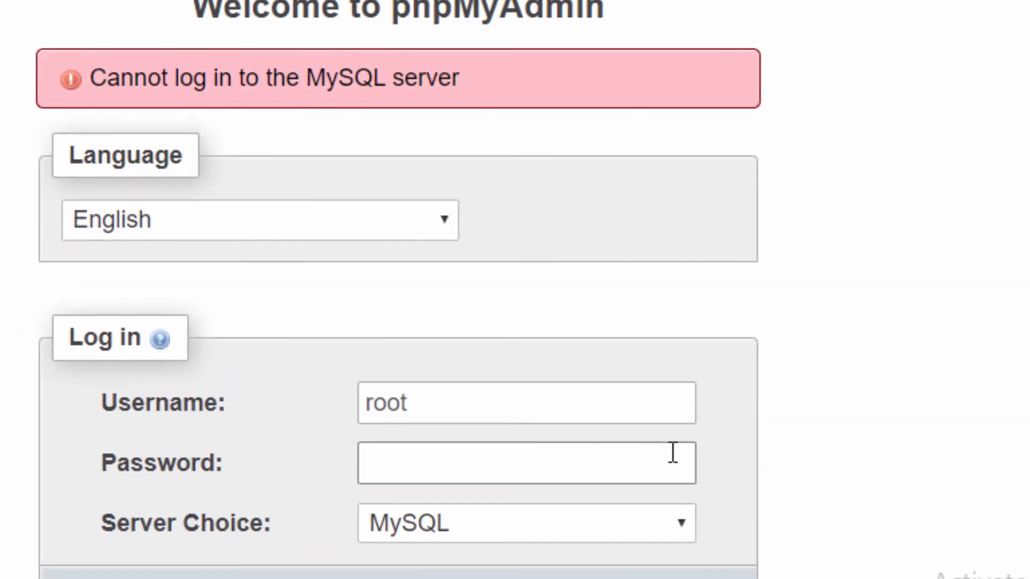
# Step: Set the server choice to MariaDB and log in to phpMyAdmin as root with the password left blank
pyautogui.click(452, 529)
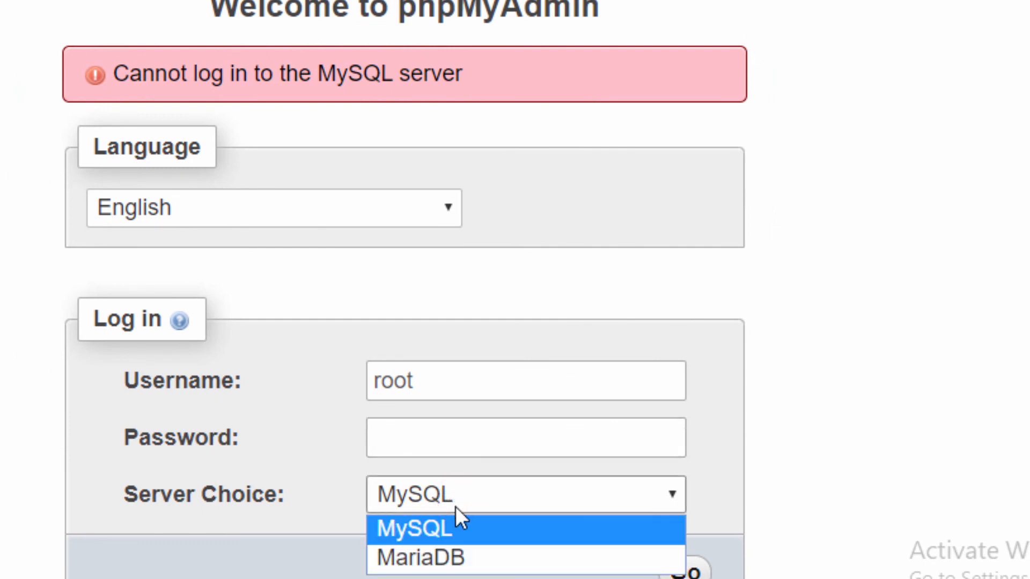
pyautogui.click(450, 555)
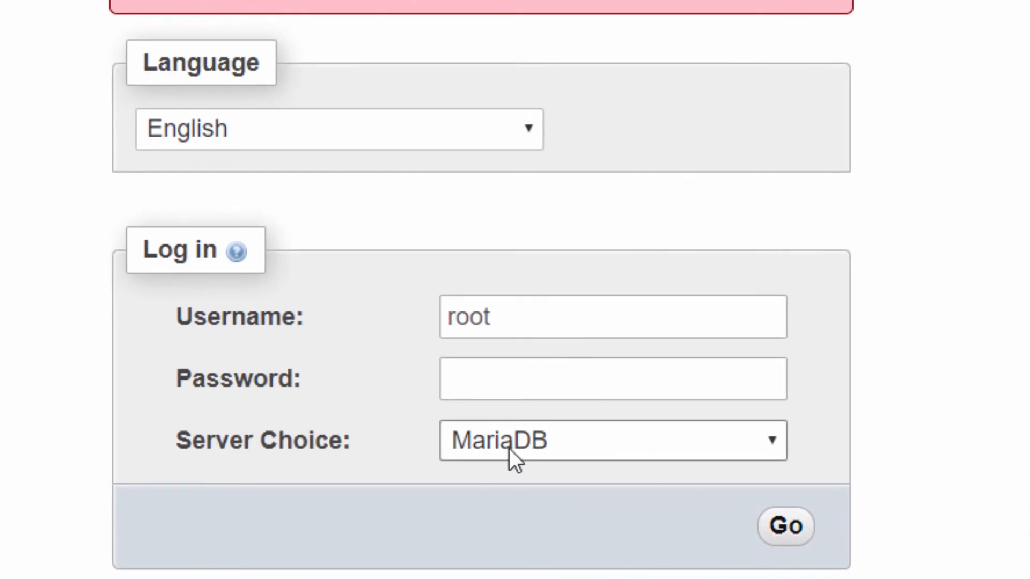
pyautogui.click(784, 526)
pyautogui.scroll(-2, 546, 491)
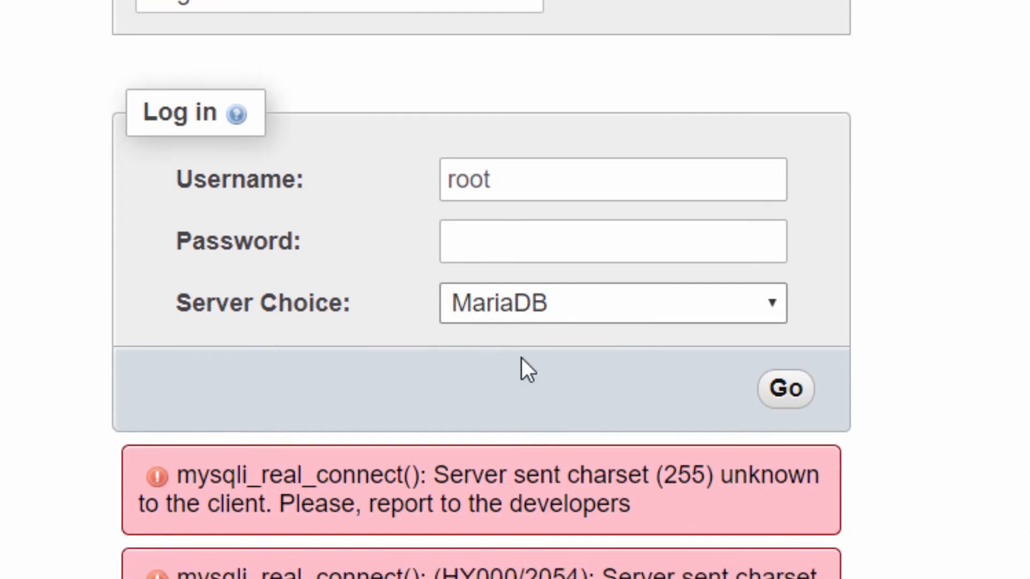
pyautogui.click(794, 388)
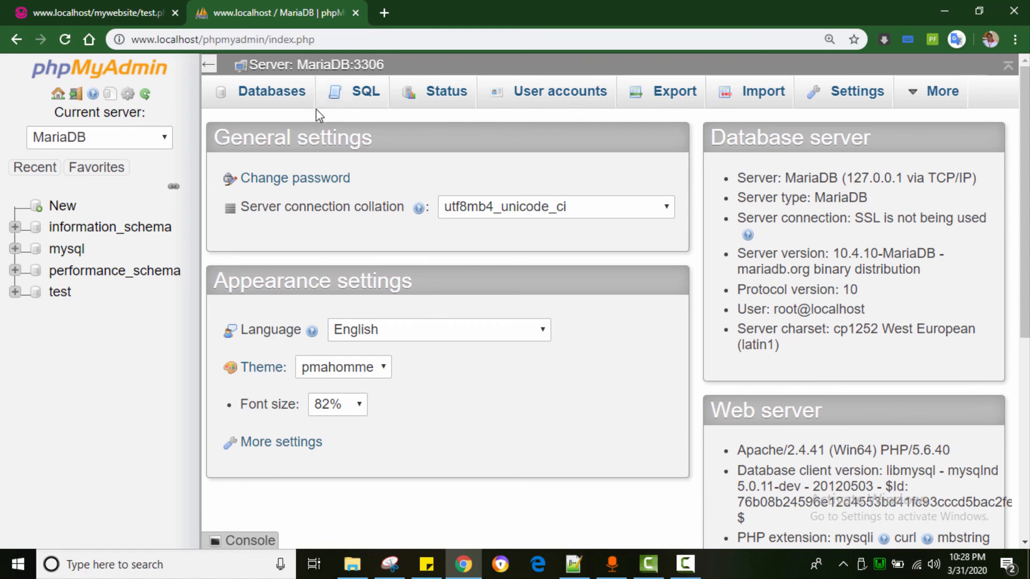
# Step: Create a new database named db1 with the latin1_swedish_ci collation
pyautogui.click(266, 93)
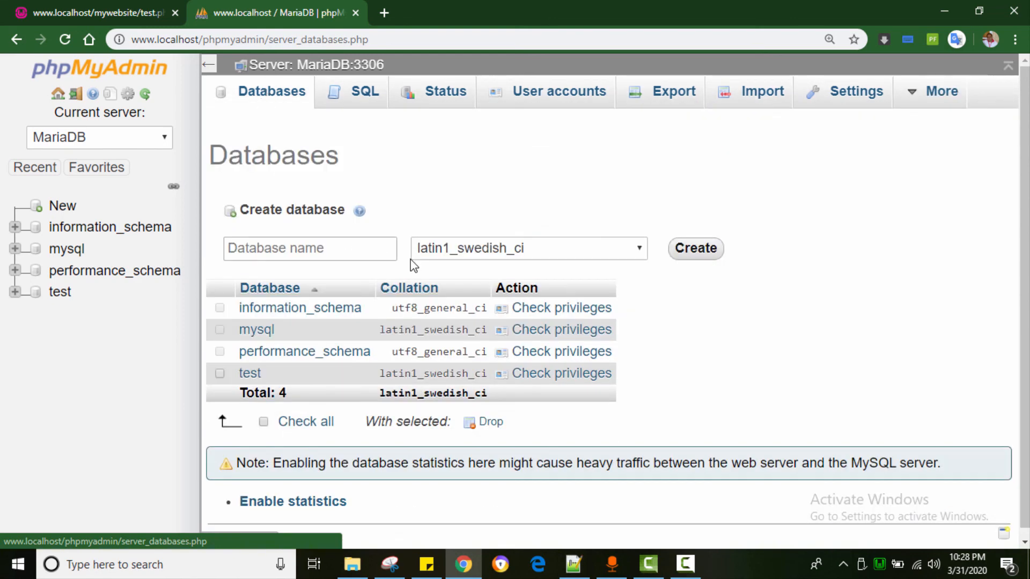
pyautogui.click(302, 248)
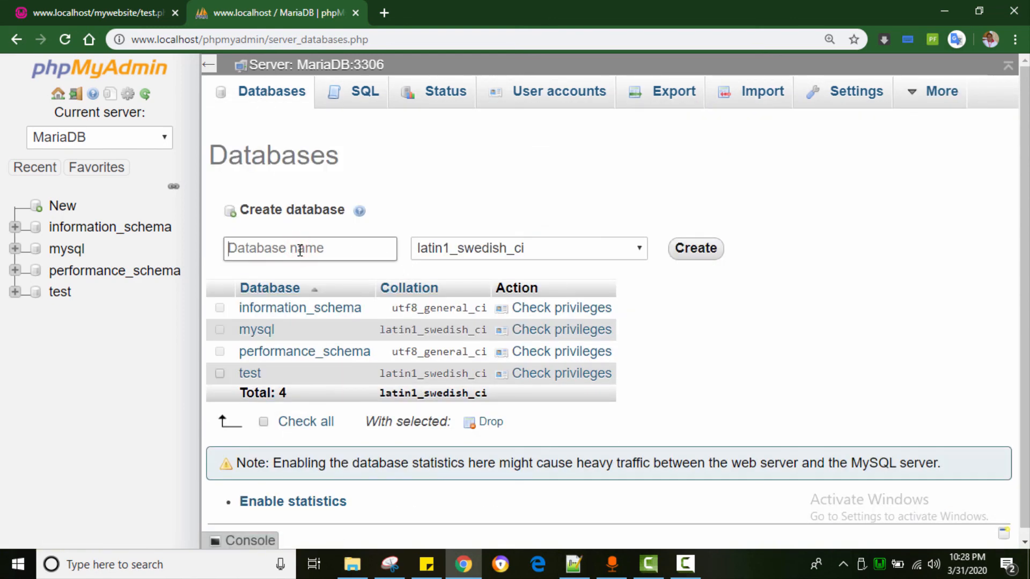
pyautogui.write('db1')
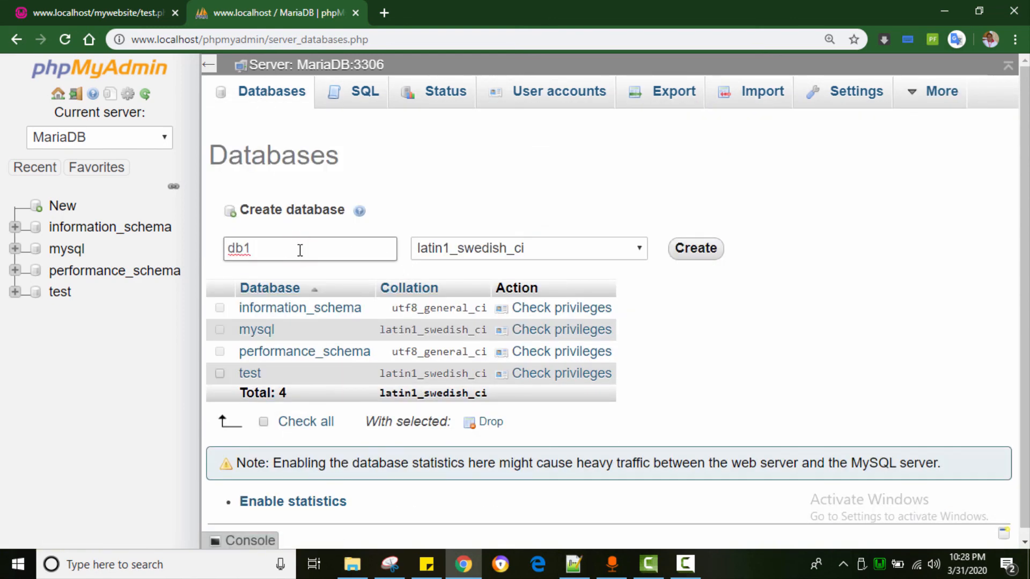
pyautogui.click(694, 250)
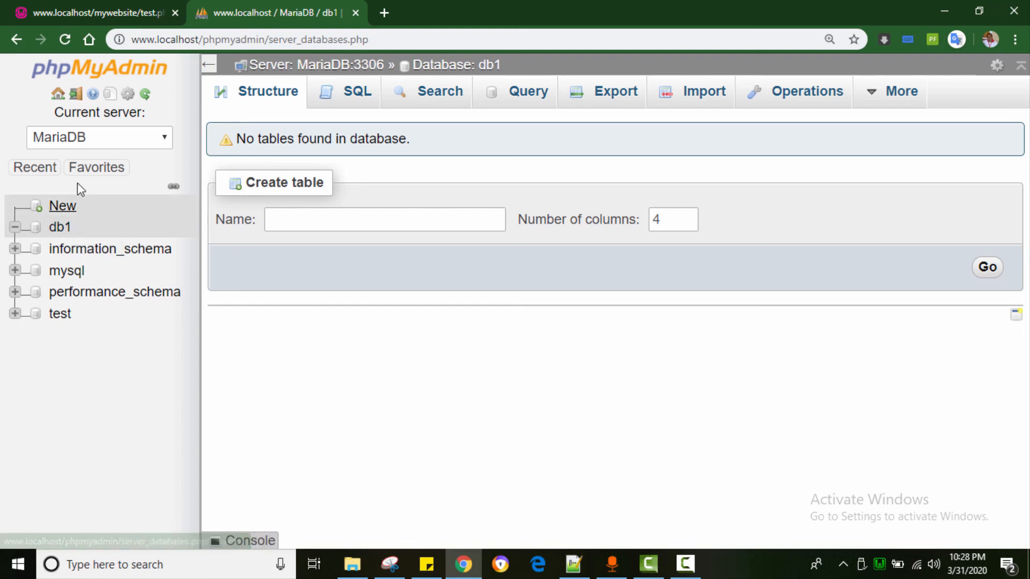
# Step: Open the db1 database and begin entering a name for a new table
pyautogui.click(61, 227)
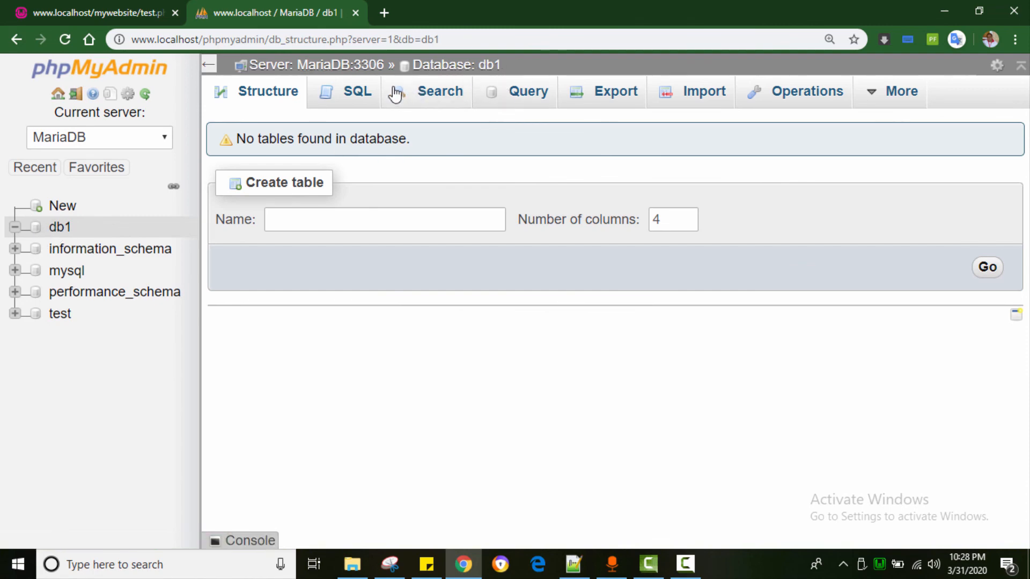
pyautogui.click(287, 218)
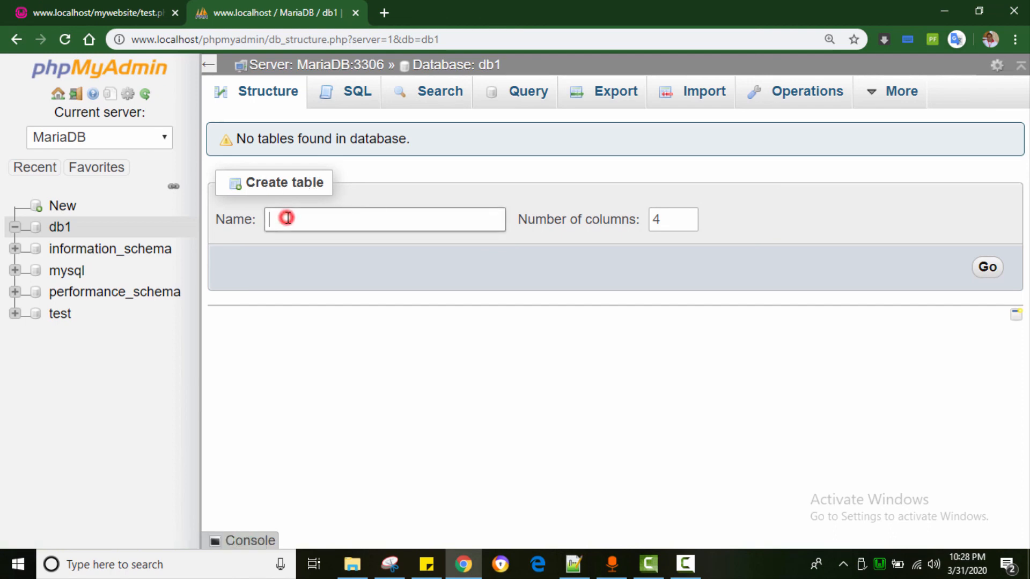